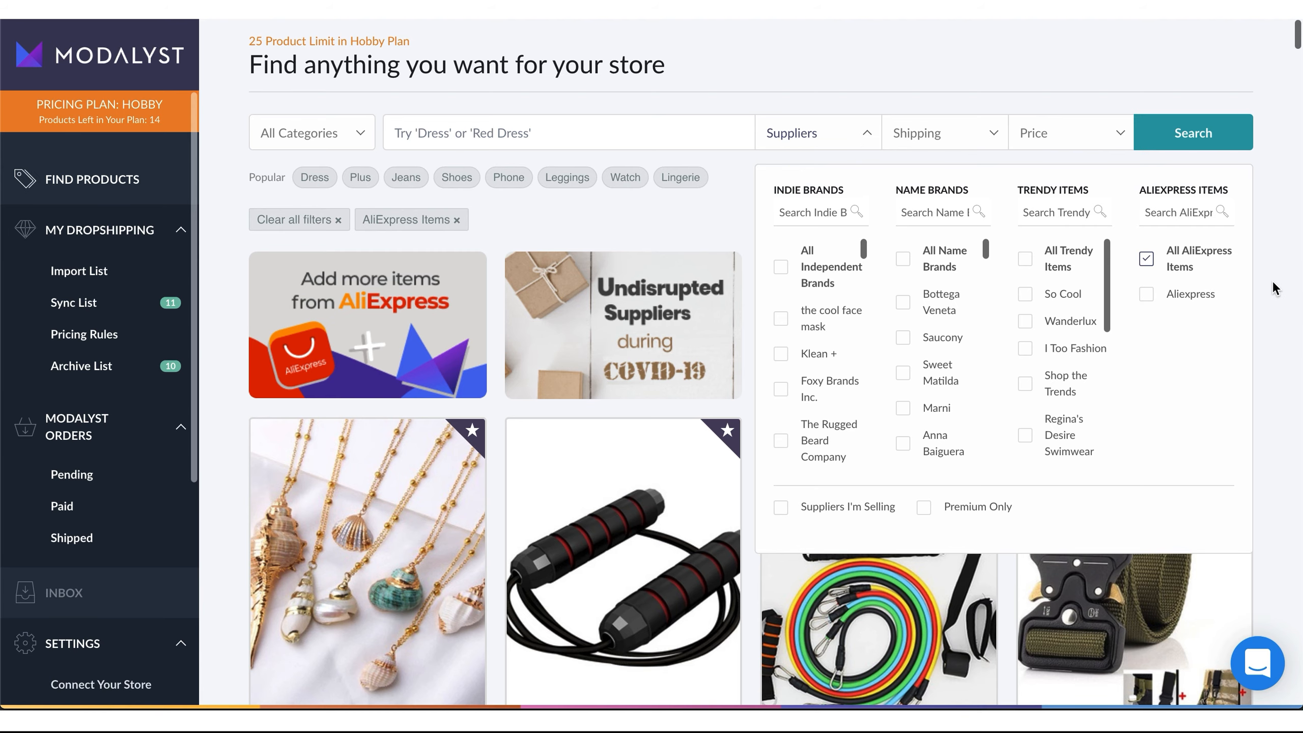
Step: Browse the AliExpress items in the product catalogue, checking their stock and prices
{"action": "scroll", "coordinate": [1279, 355], "scroll_direction": "down", "scroll_amount": 12}
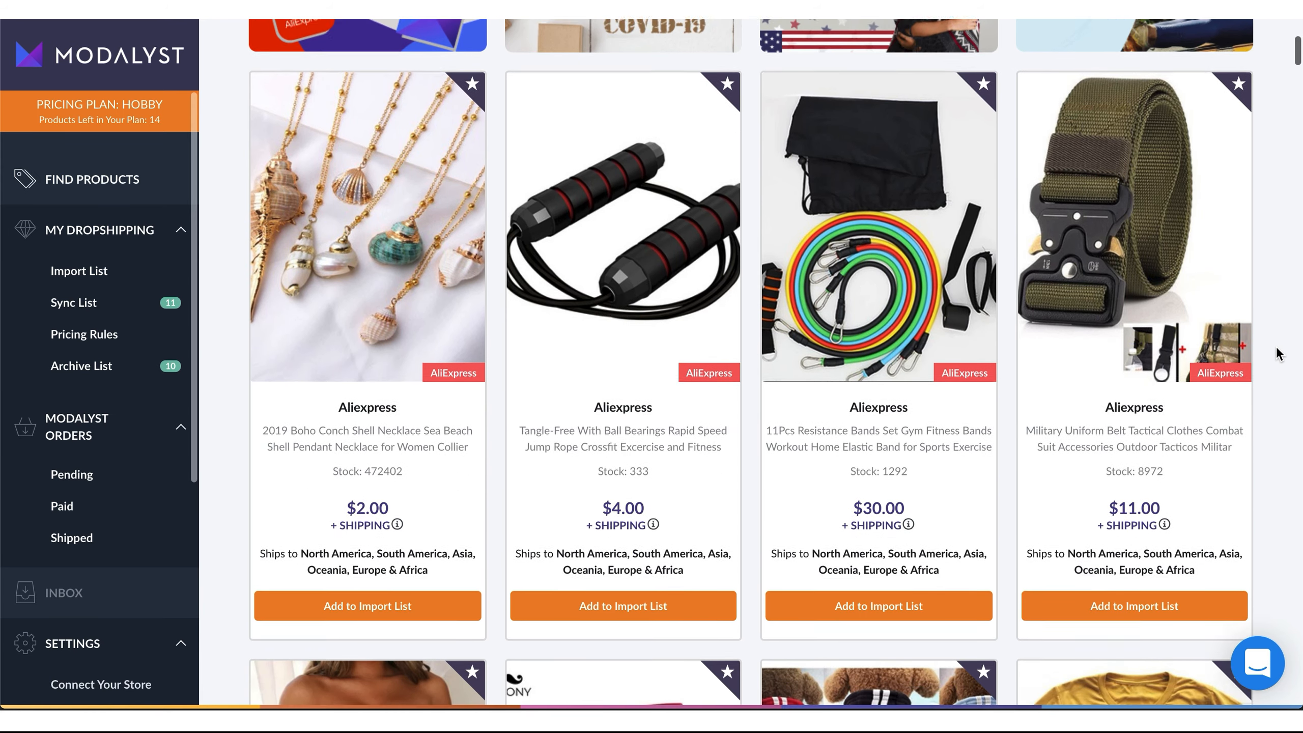
{"action": "scroll", "coordinate": [1278, 354], "scroll_direction": "down", "scroll_amount": 15}
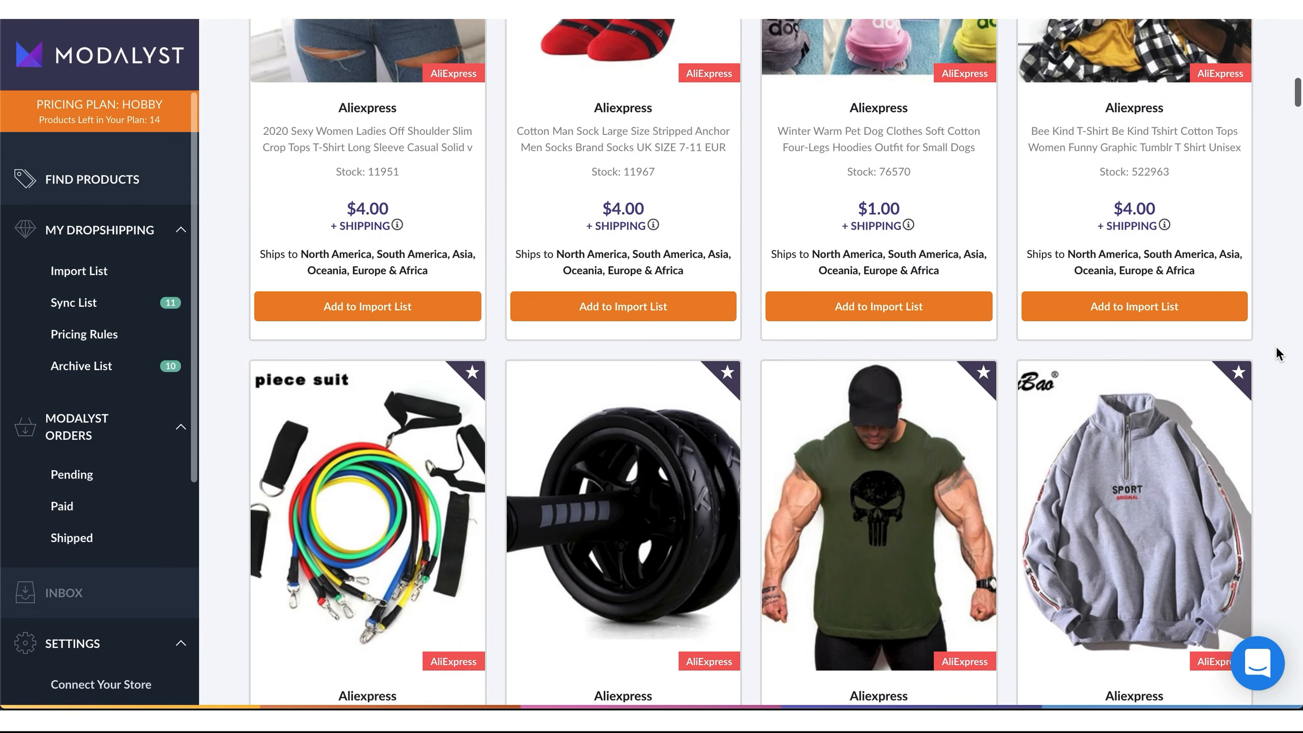
{"action": "scroll", "coordinate": [1279, 355], "scroll_direction": "down", "scroll_amount": 16}
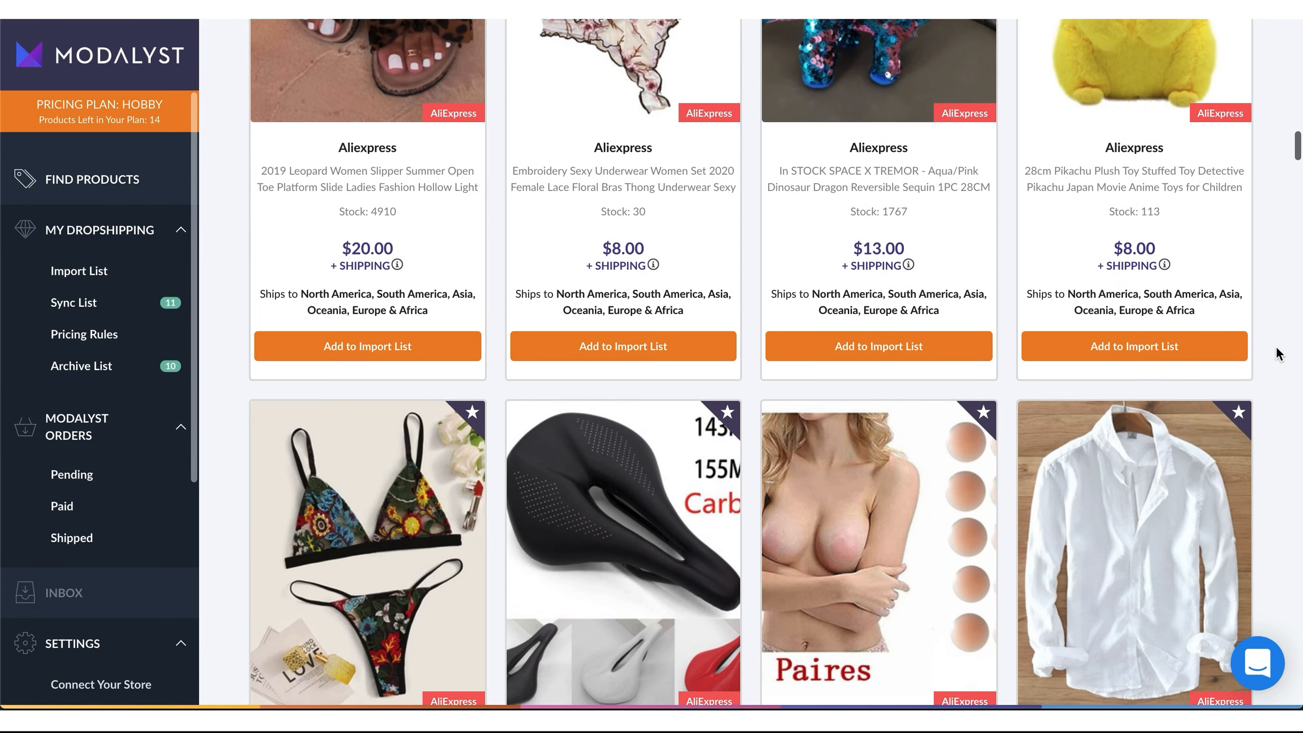
{"action": "scroll", "coordinate": [1279, 354], "scroll_direction": "down", "scroll_amount": 16}
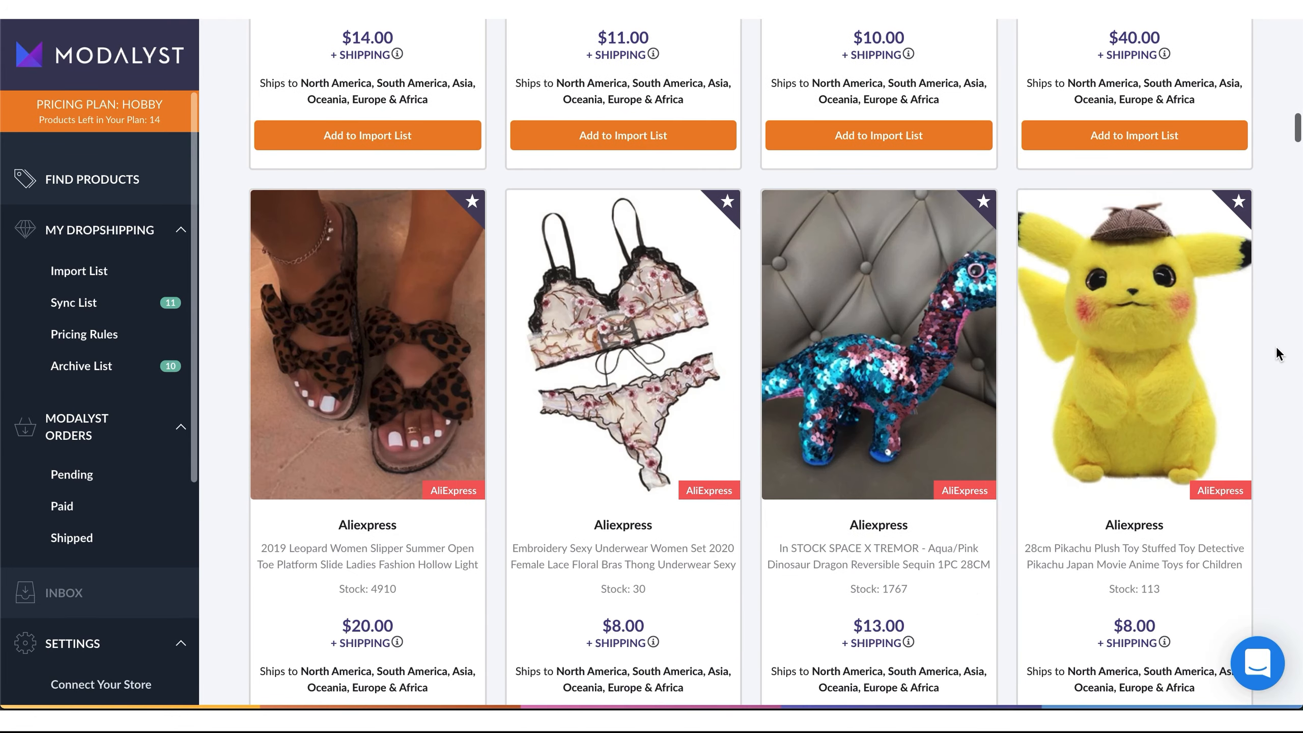
{"action": "scroll", "coordinate": [1279, 354], "scroll_direction": "up", "scroll_amount": 20}
Step: Install the "Modalyst - AliExpress Dropshipping Partner" extension from the Chrome Web Store
{"action": "mouse_move", "coordinate": [454, 284]}
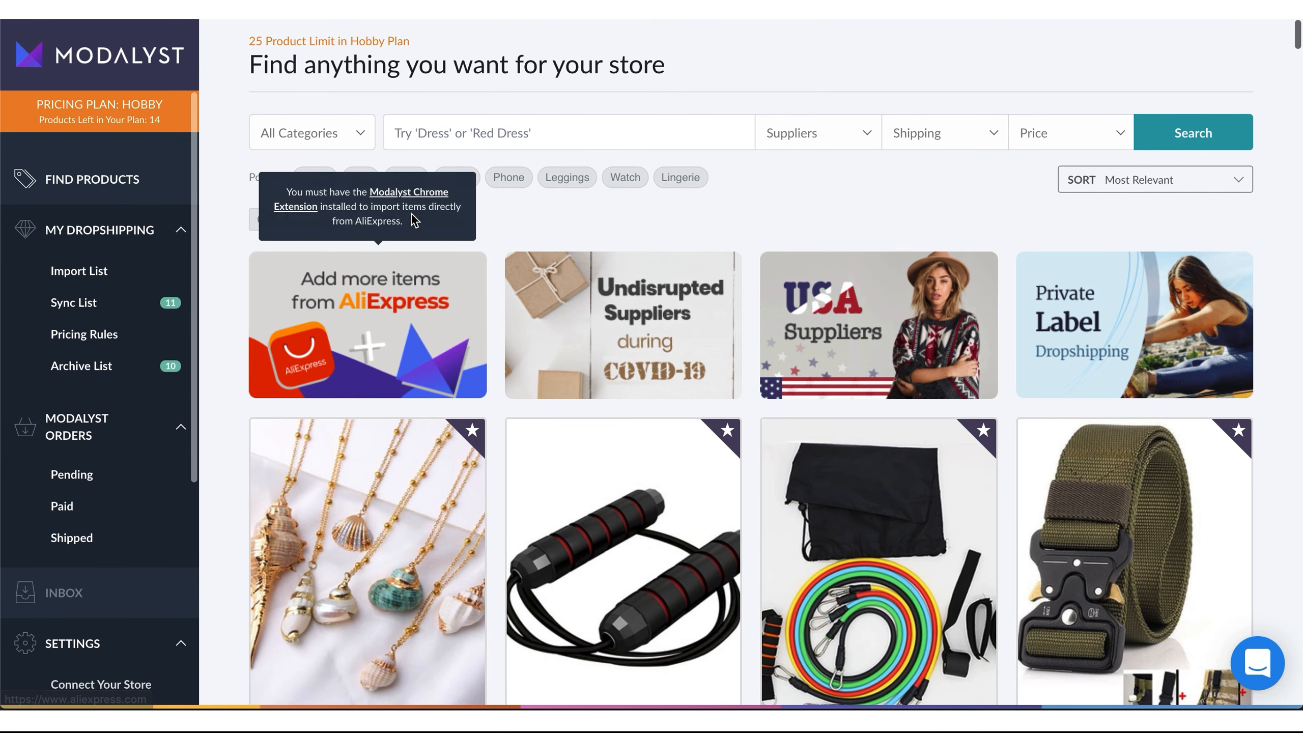
{"action": "left_click", "coordinate": [407, 194]}
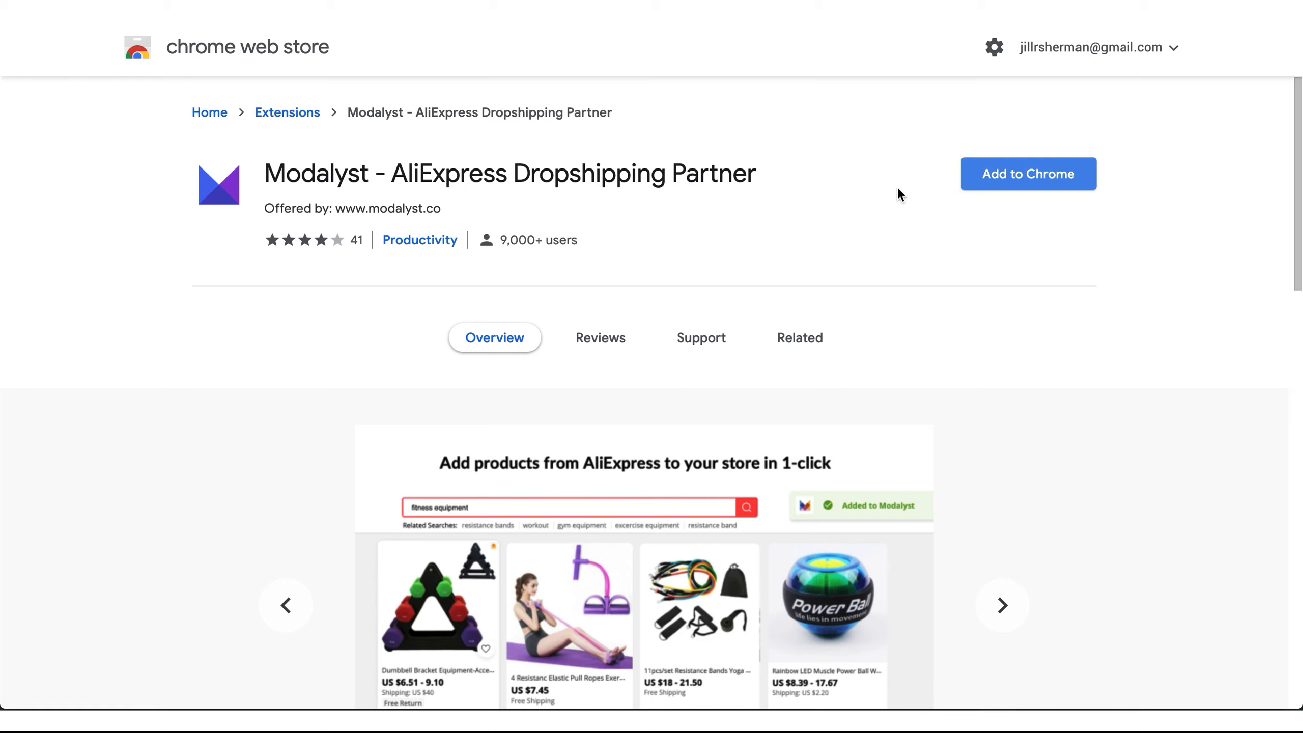
{"action": "left_click", "coordinate": [989, 181]}
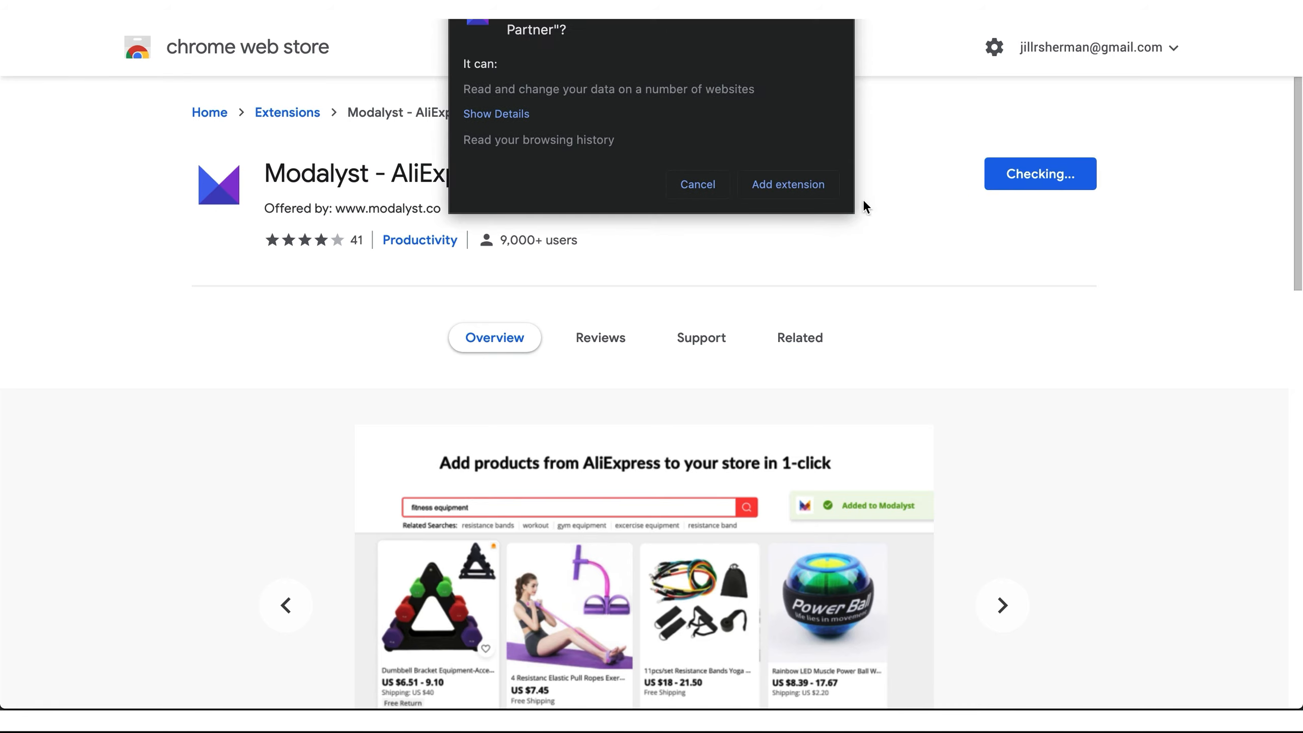
{"action": "left_click", "coordinate": [793, 195]}
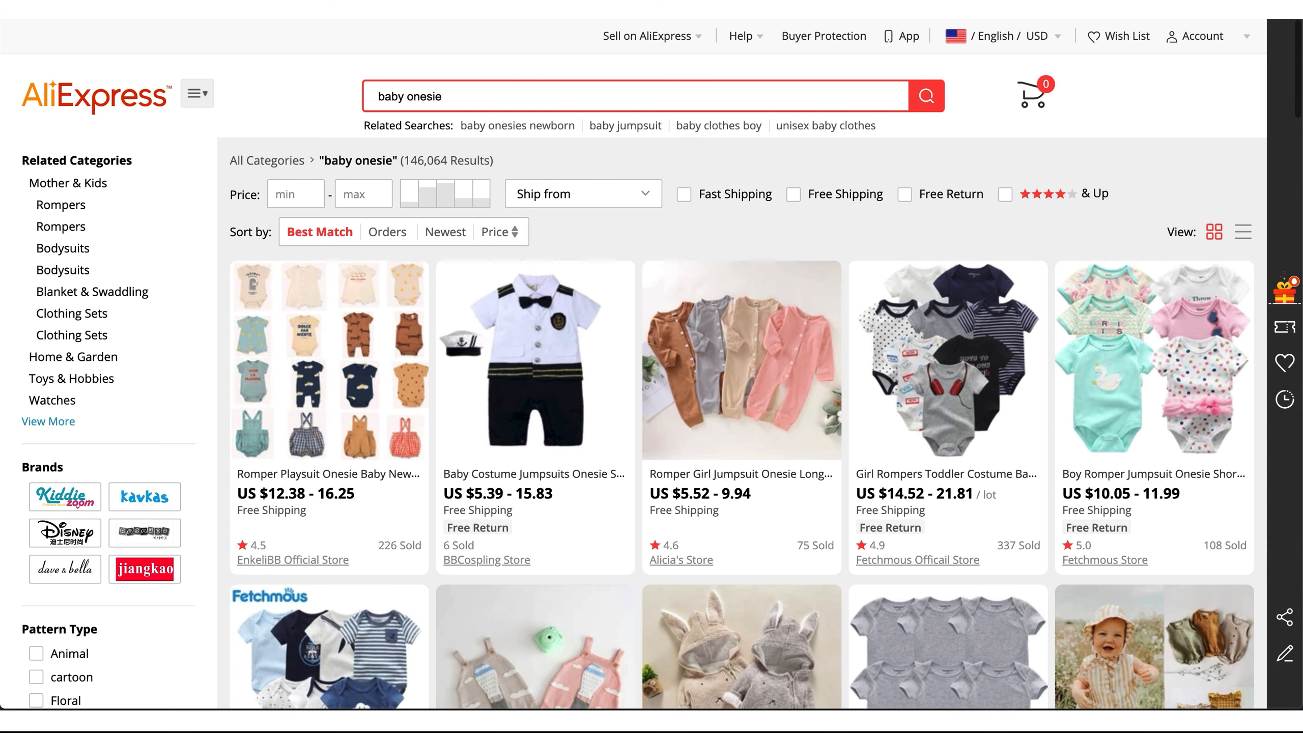
Step: Reload the AliExpress "baby onesie" results and add the Romper Playsuit Onesie and the MUQGEW hooded romper to Modalyst
{"action": "key", "text": "super+r"}
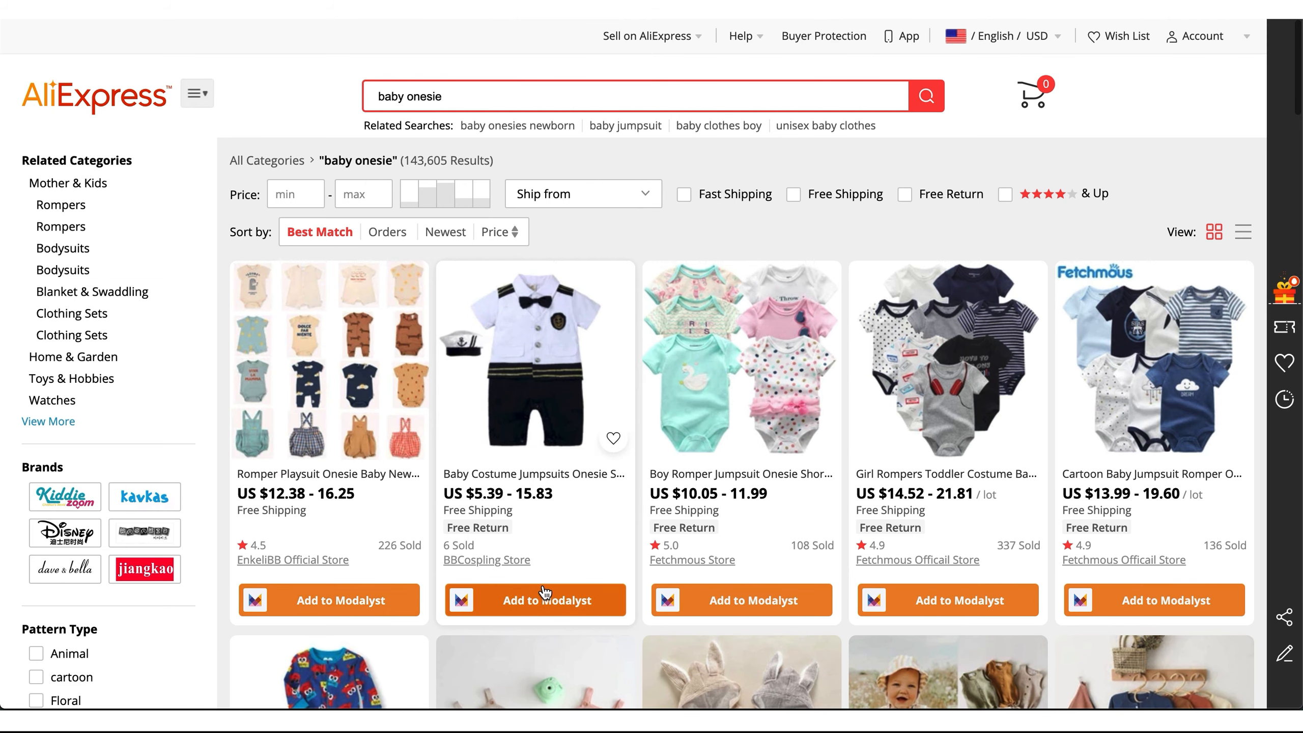
{"action": "left_click", "coordinate": [386, 599]}
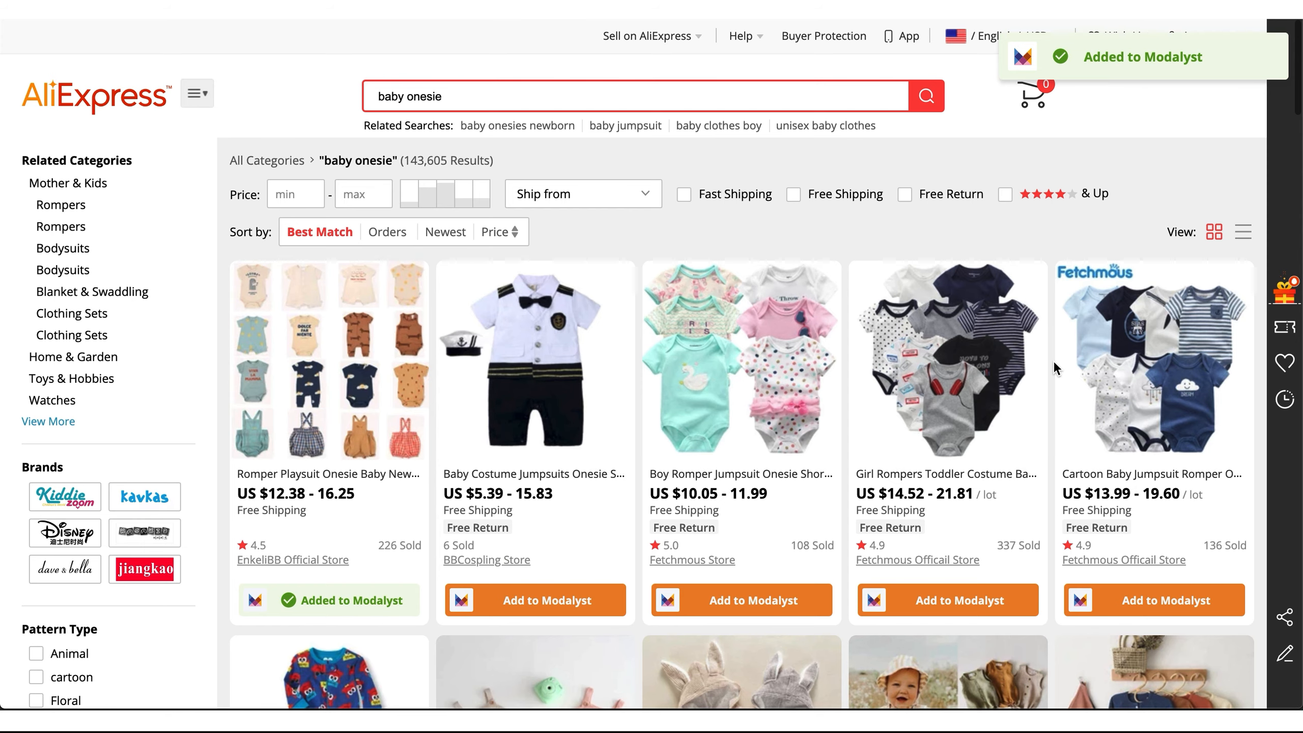
{"action": "scroll", "coordinate": [1052, 360], "scroll_direction": "down", "scroll_amount": 6}
{"action": "scroll", "coordinate": [1053, 361], "scroll_direction": "down", "scroll_amount": 2}
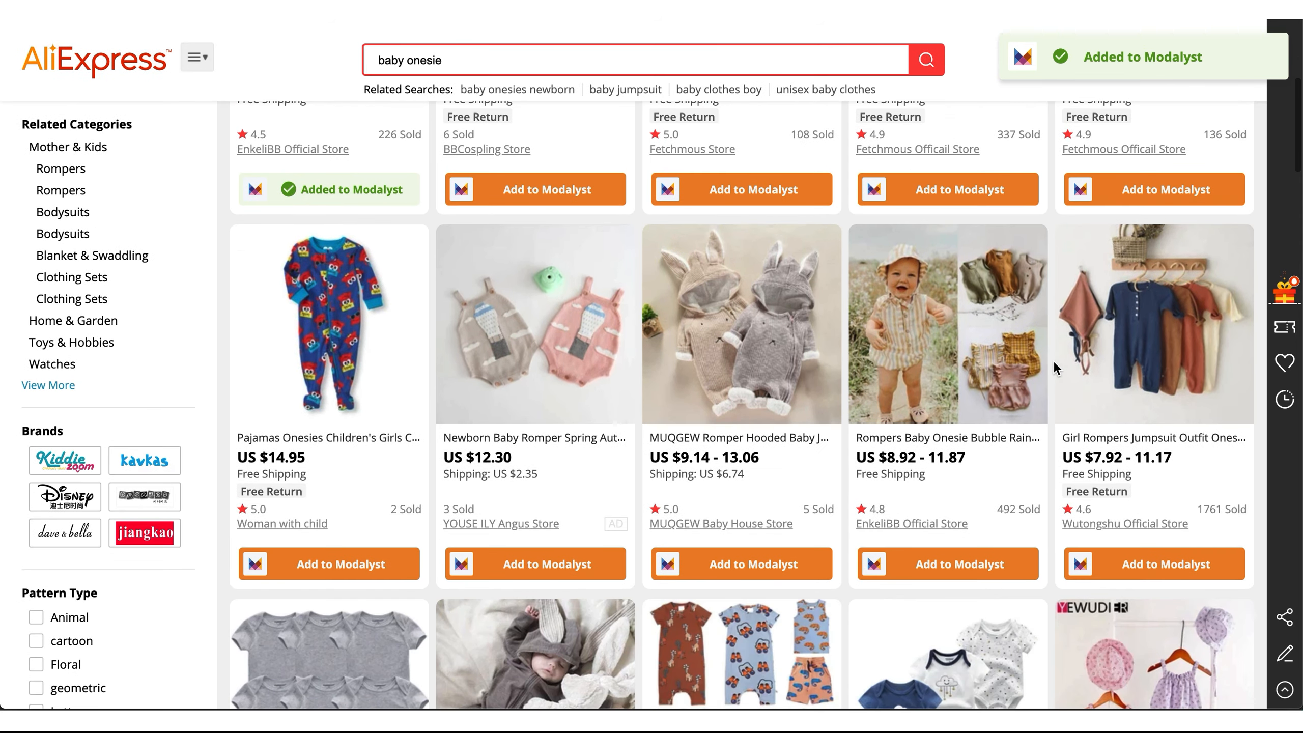
{"action": "left_click", "coordinate": [733, 572]}
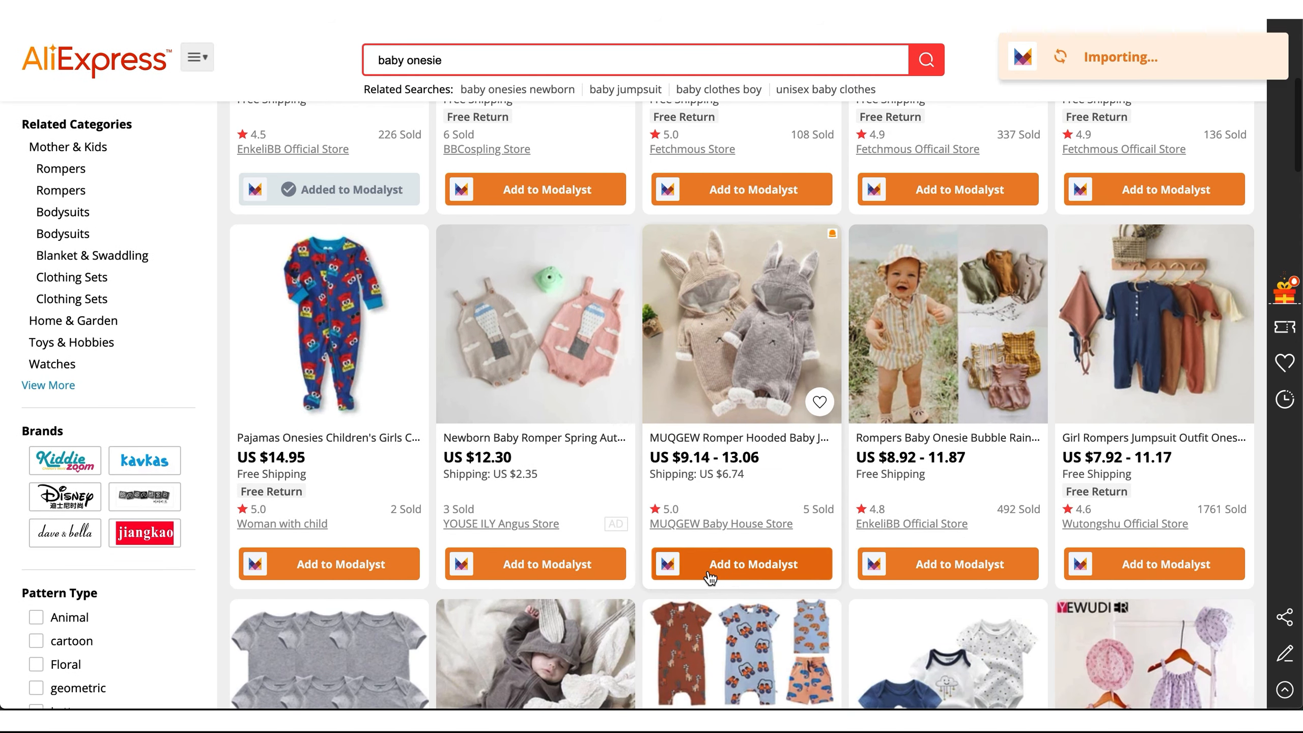
Step: Open the Newborn Baby Romper from YOUSE ILY Angus Store and add it to Modalyst from its product page
{"action": "left_click", "coordinate": [562, 344]}
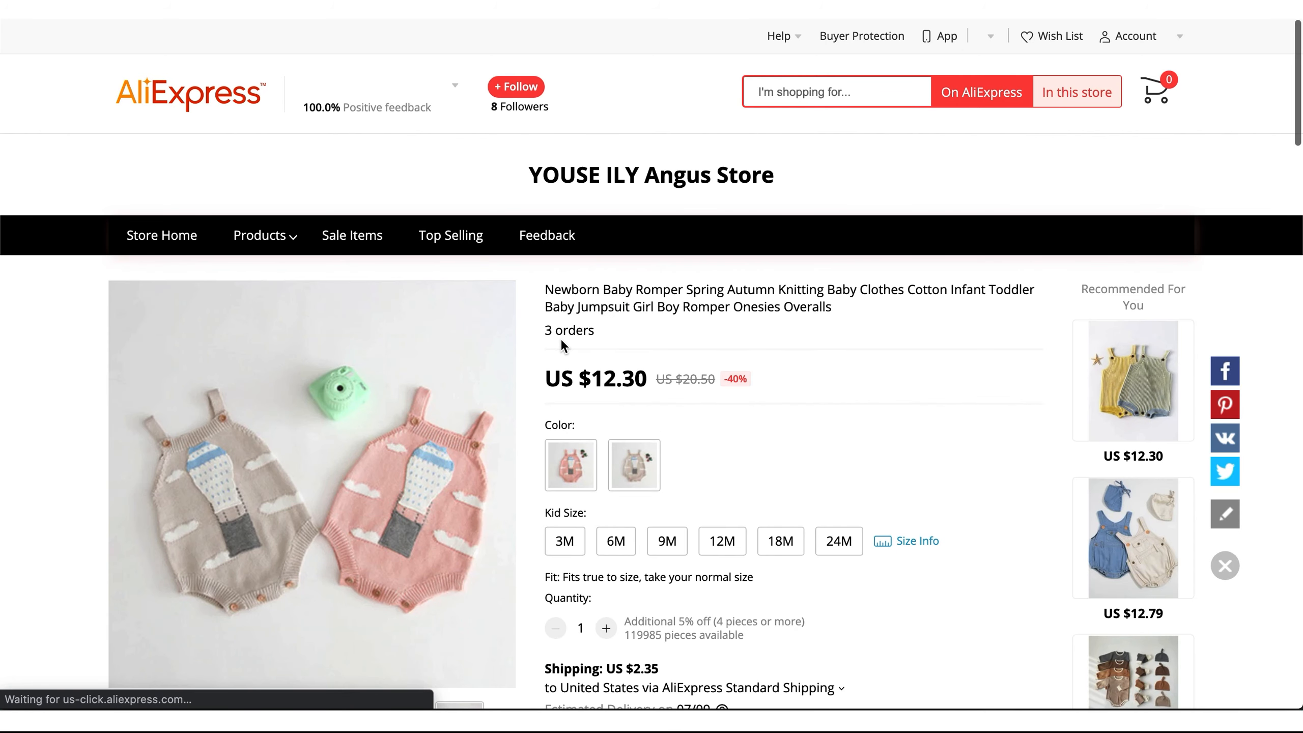
{"action": "scroll", "coordinate": [908, 436], "scroll_direction": "down", "scroll_amount": 2}
{"action": "scroll", "coordinate": [906, 438], "scroll_direction": "down", "scroll_amount": 4}
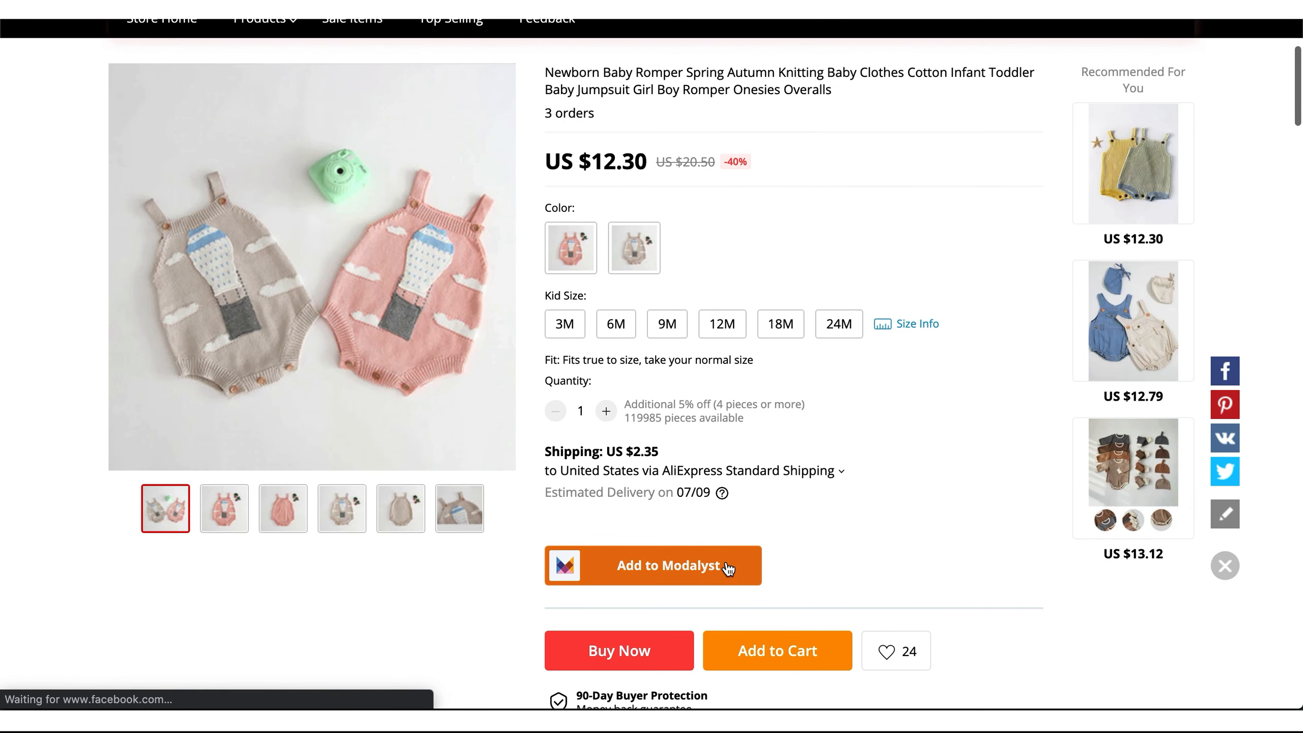
{"action": "left_click", "coordinate": [727, 566]}
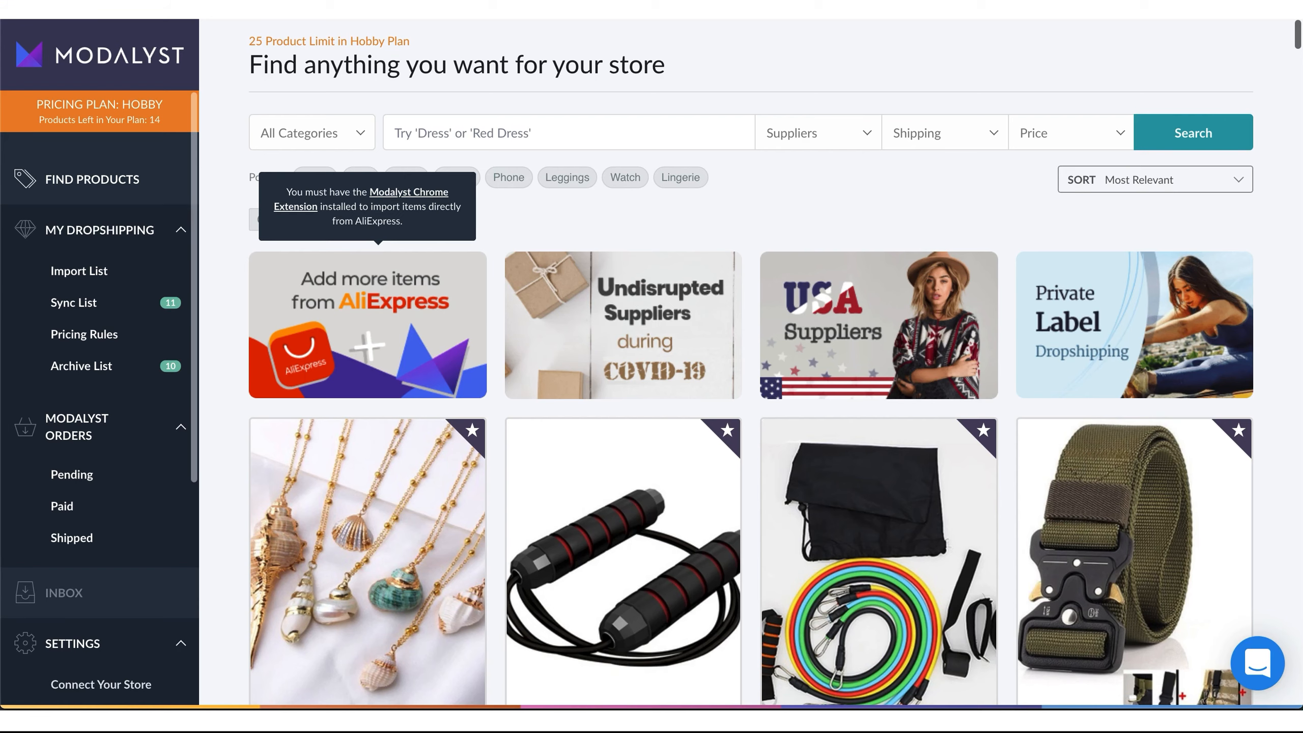
Step: Switch to Modalyst, open the Import List and refresh it to load the newly added products
{"action": "left_click", "coordinate": [67, 277]}
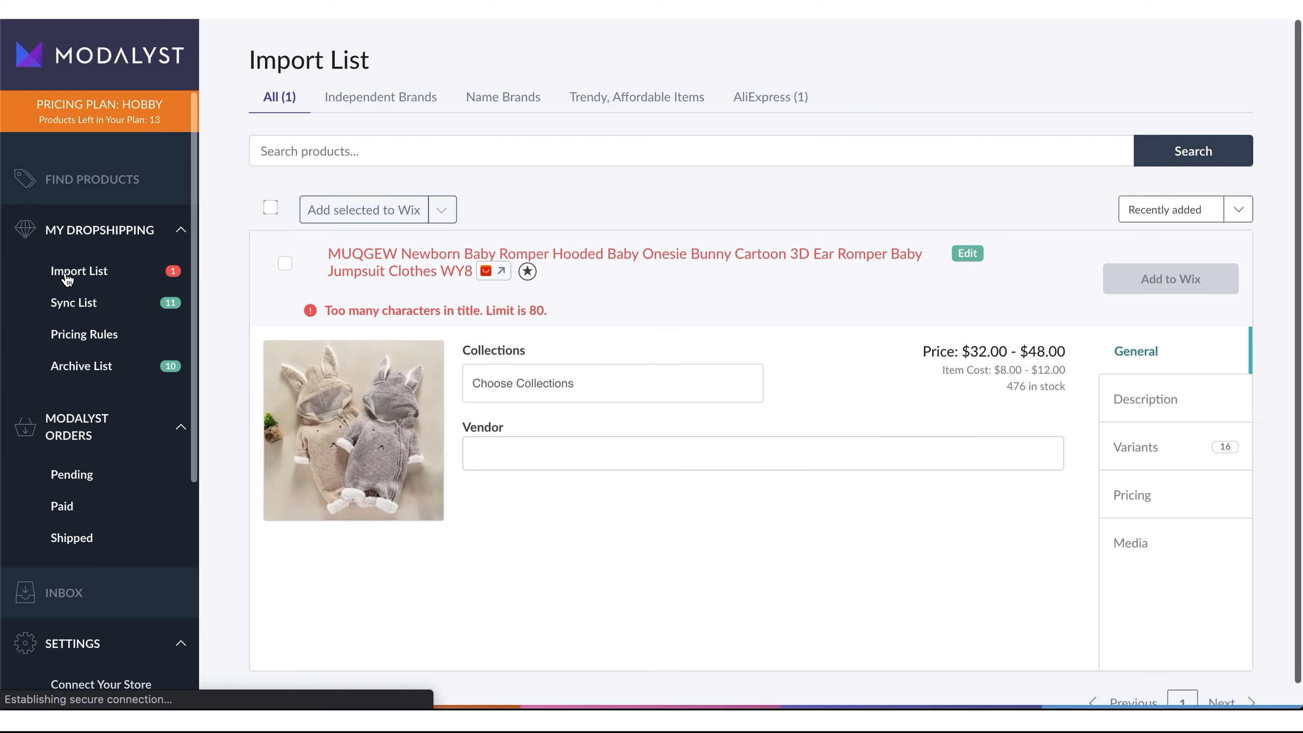
{"action": "scroll", "coordinate": [227, 393], "scroll_direction": "down", "scroll_amount": 1}
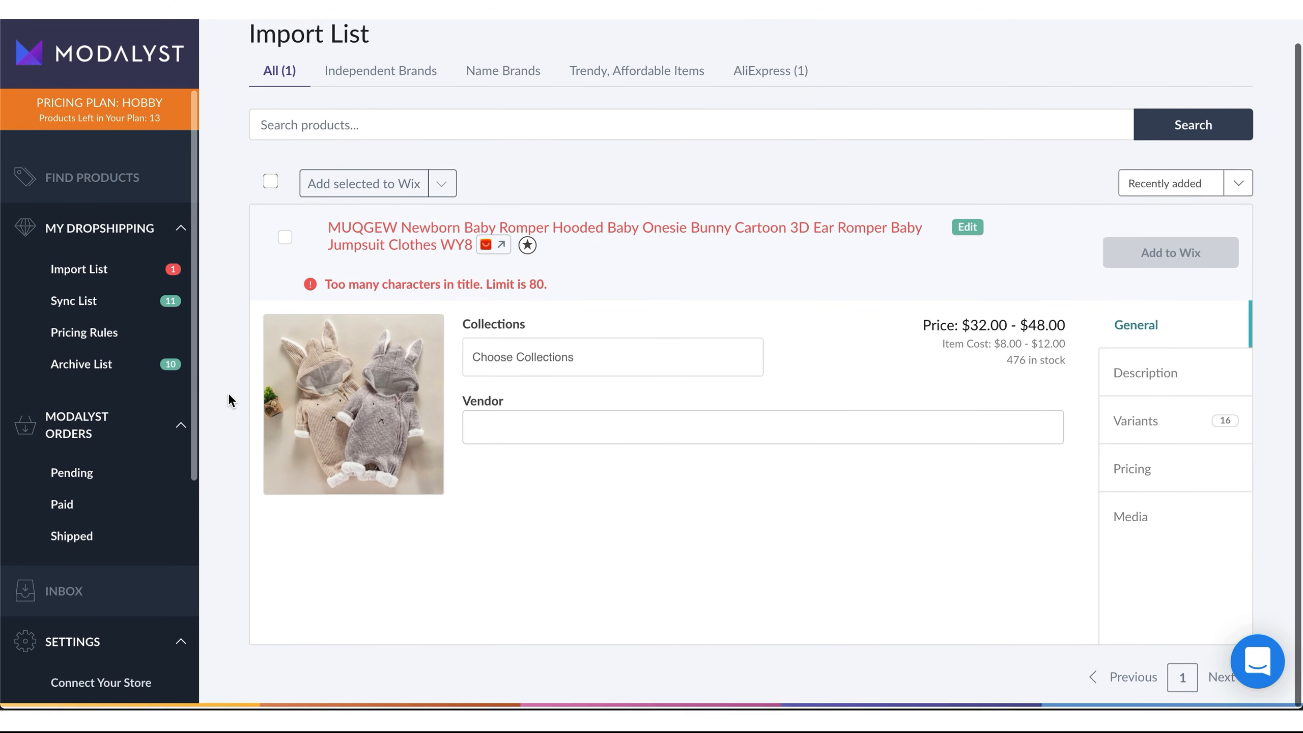
{"action": "scroll", "coordinate": [228, 393], "scroll_direction": "up", "scroll_amount": 1}
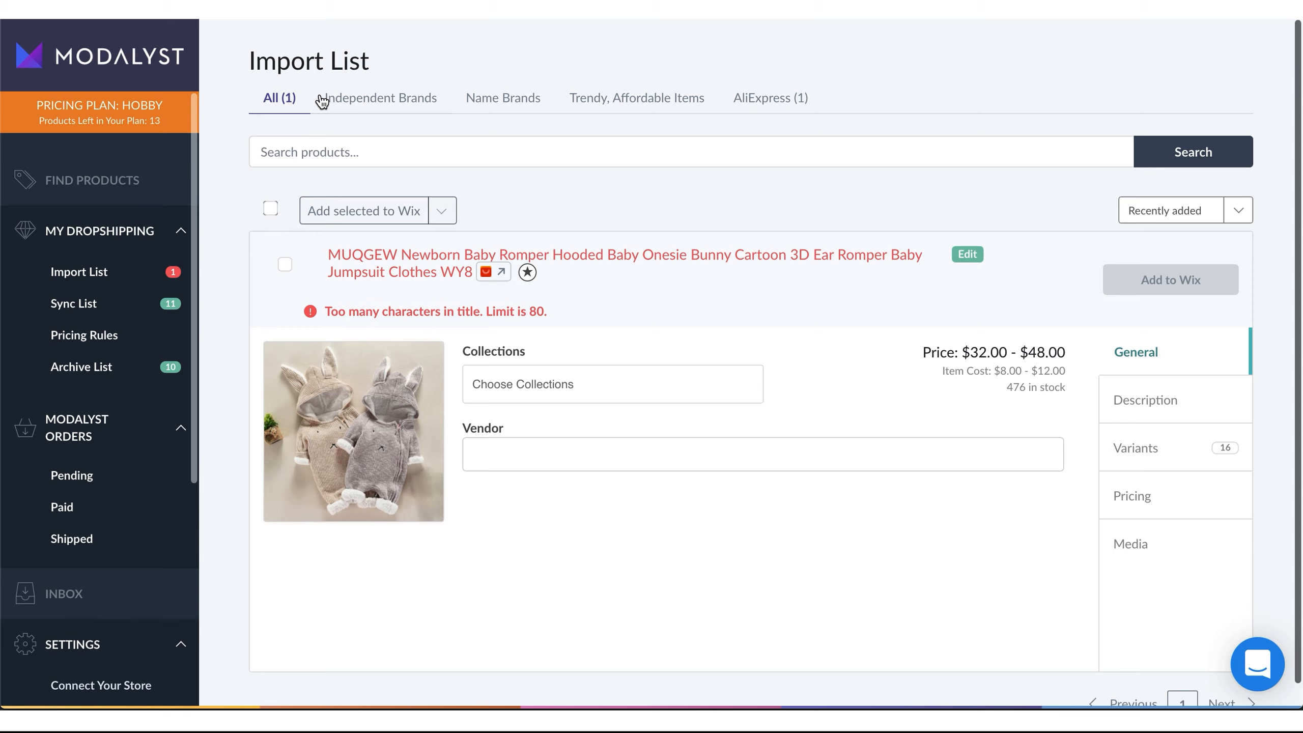
{"action": "key", "text": "super+r"}
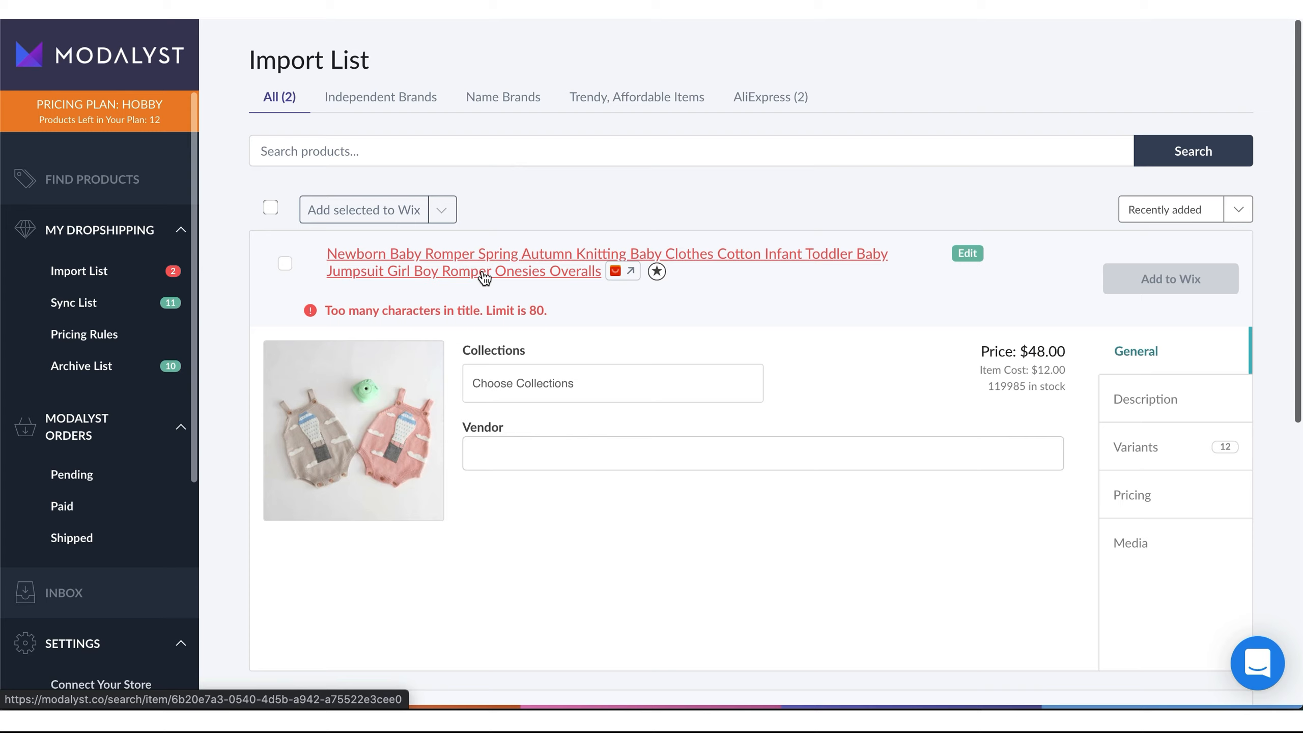
Step: Shorten the balloon-pattern romper's title to "Newborn Baby Knitted Romper" and save it
{"action": "left_click", "coordinate": [968, 253]}
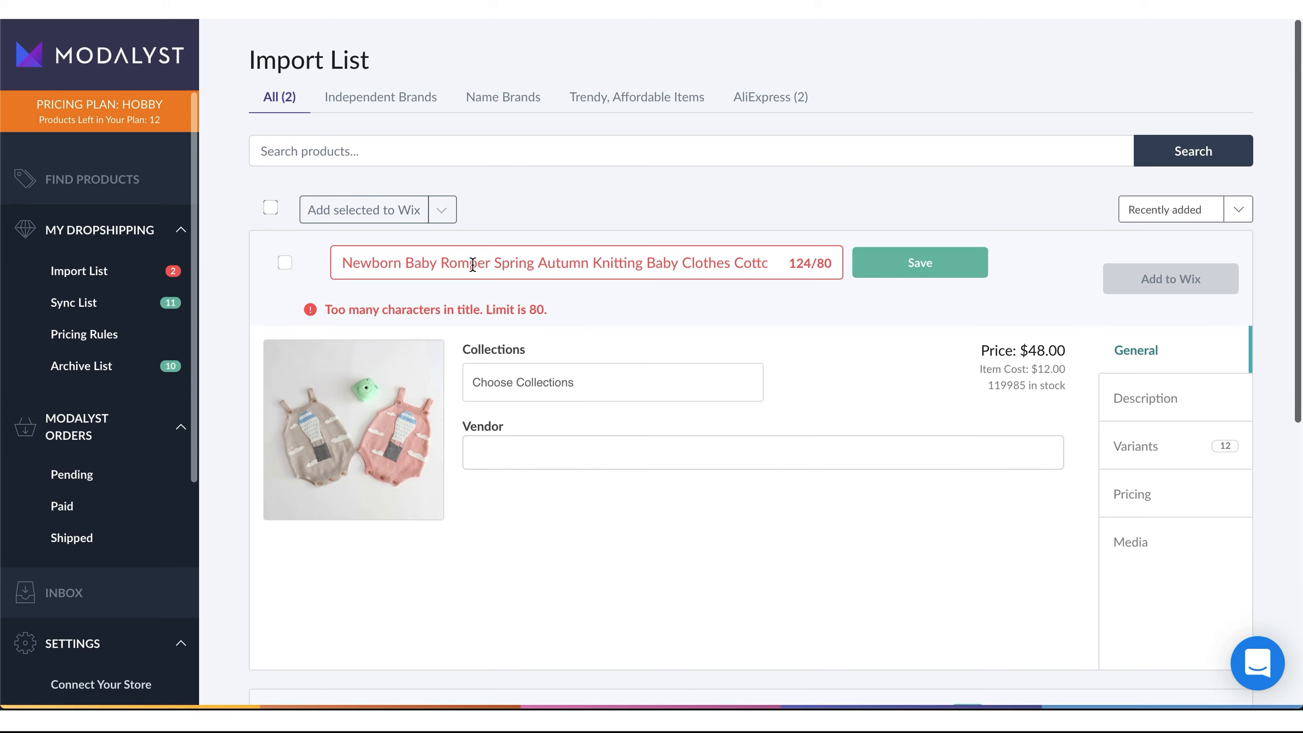
{"action": "left_click", "coordinate": [441, 264]}
{"action": "type", "text": "Knitted"}
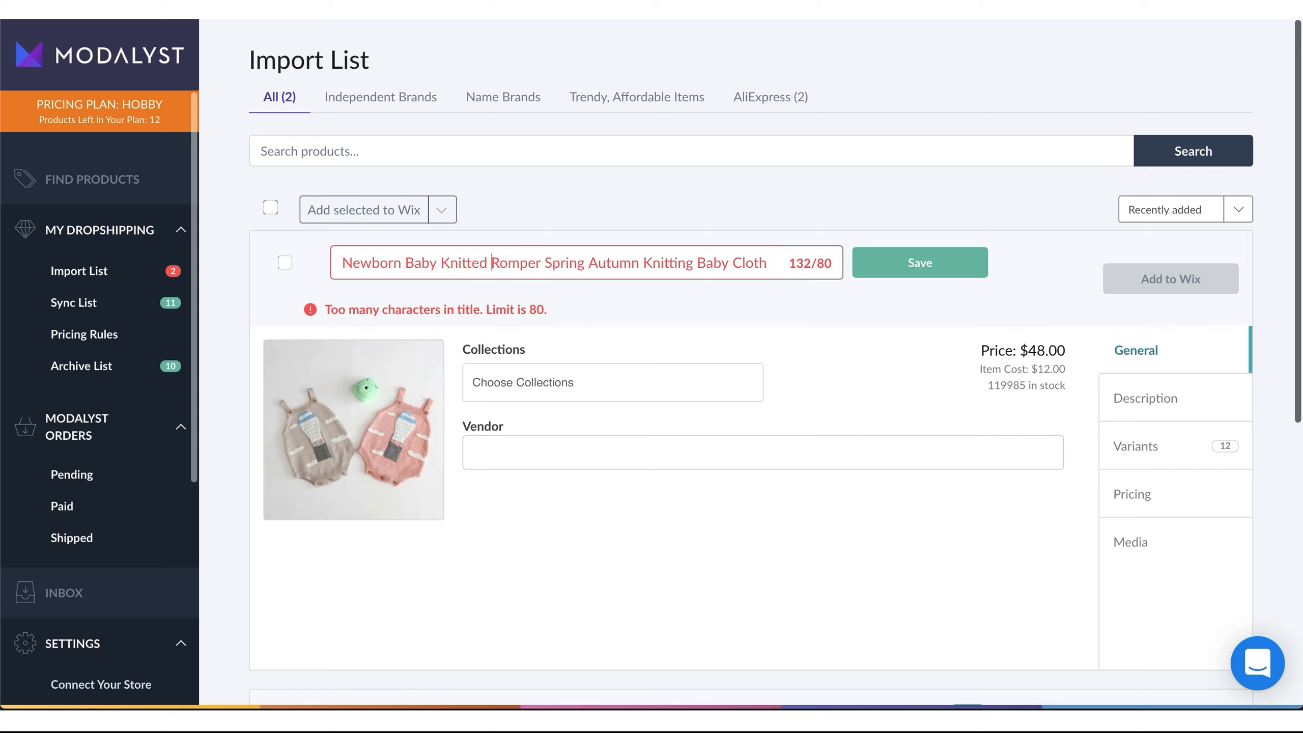
{"action": "left_click_drag", "start_coordinate": [543, 264], "coordinate": [856, 280]}
{"action": "key", "text": "BackSpace"}
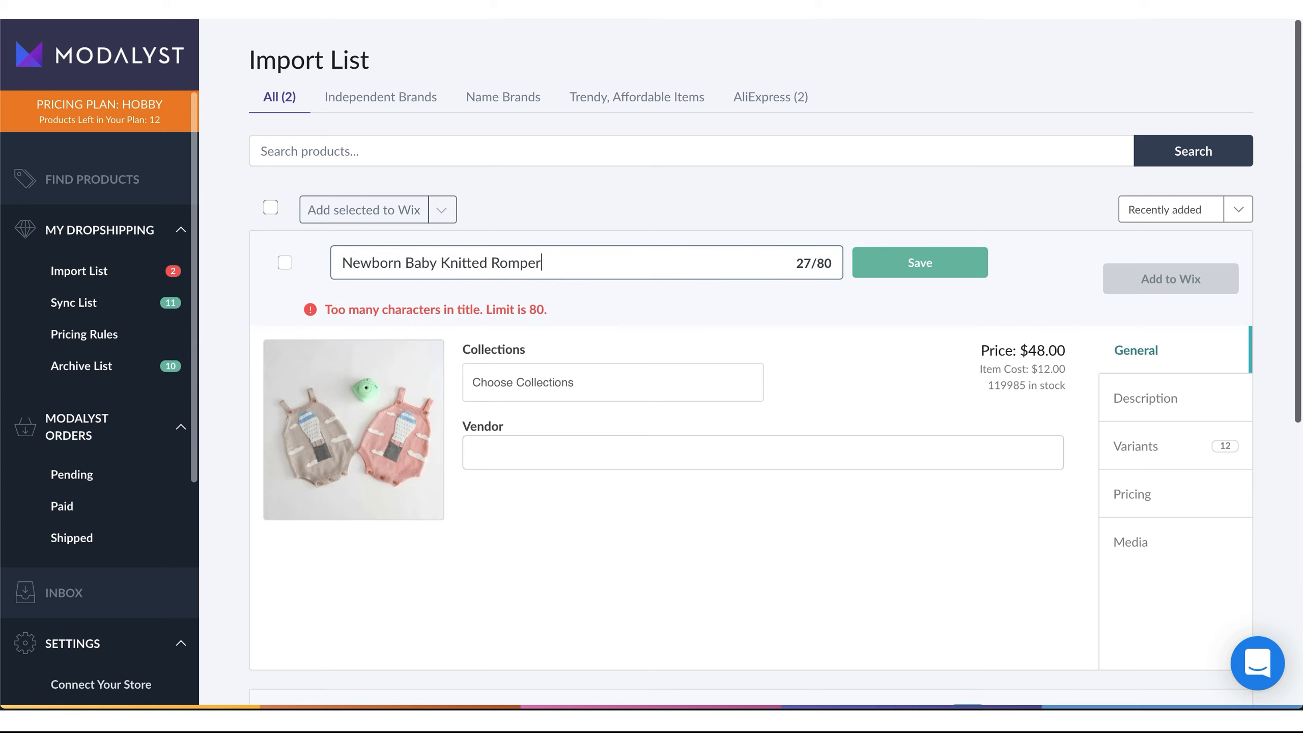
{"action": "left_click", "coordinate": [885, 275]}
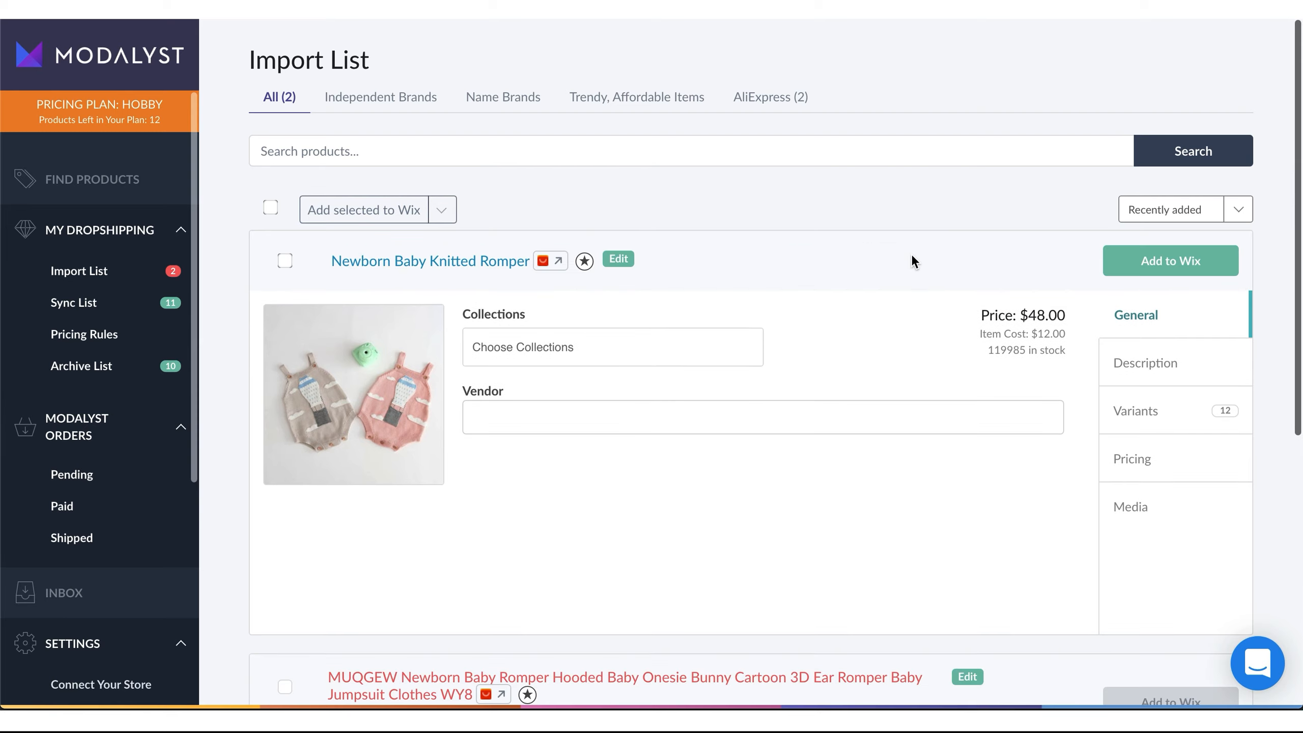
Step: Assign the Newborn Baby Knitted Romper to the Baby collection
{"action": "left_click", "coordinate": [691, 345]}
{"action": "left_click", "coordinate": [652, 435]}
{"action": "left_click", "coordinate": [632, 412]}
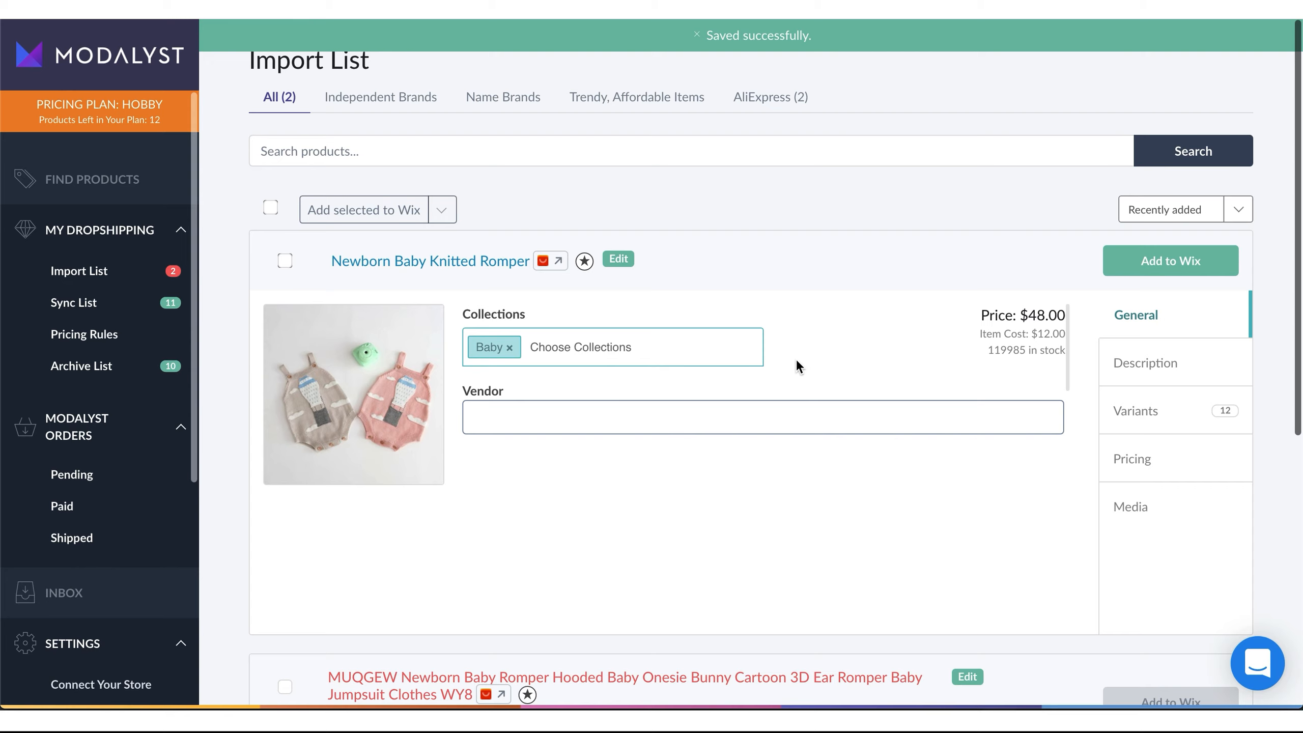
Step: Clear the entire supplied description of the Newborn Baby Knitted Romper
{"action": "left_click", "coordinate": [1126, 366]}
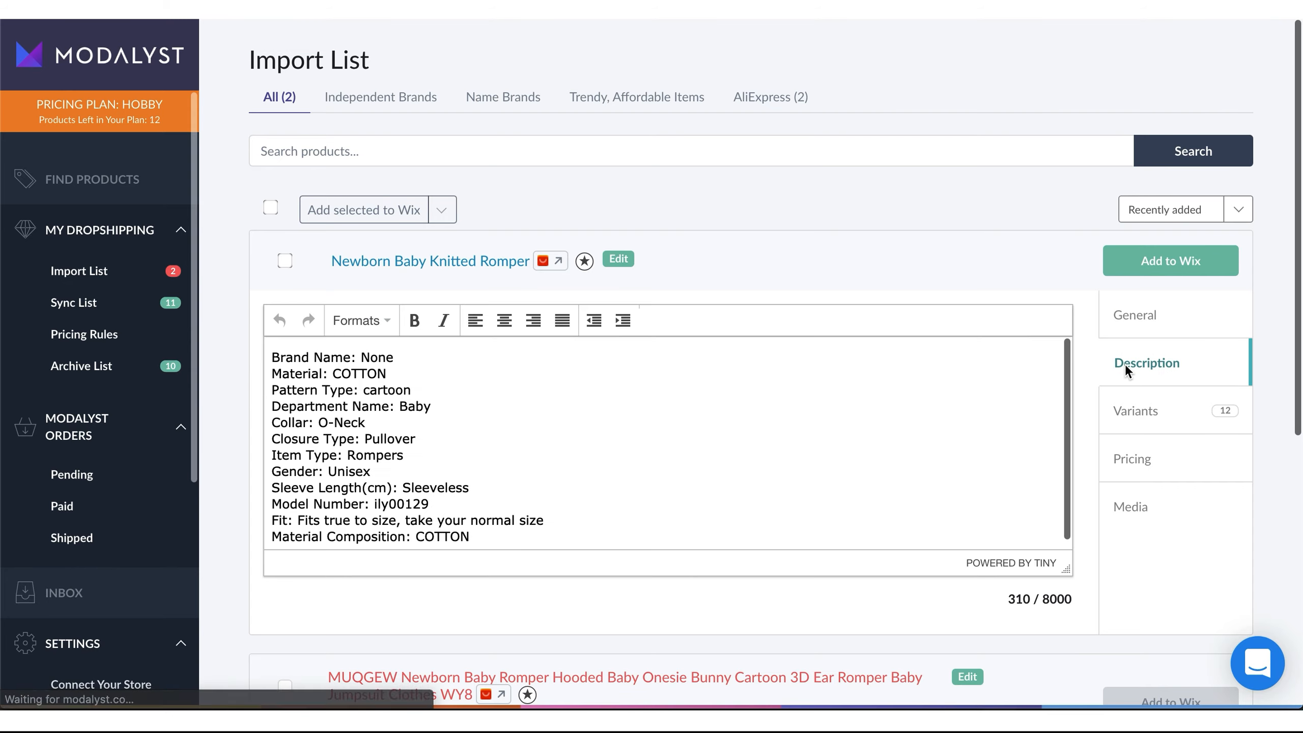
{"action": "triple_click", "coordinate": [453, 473]}
{"action": "key", "text": "ctrl+a"}
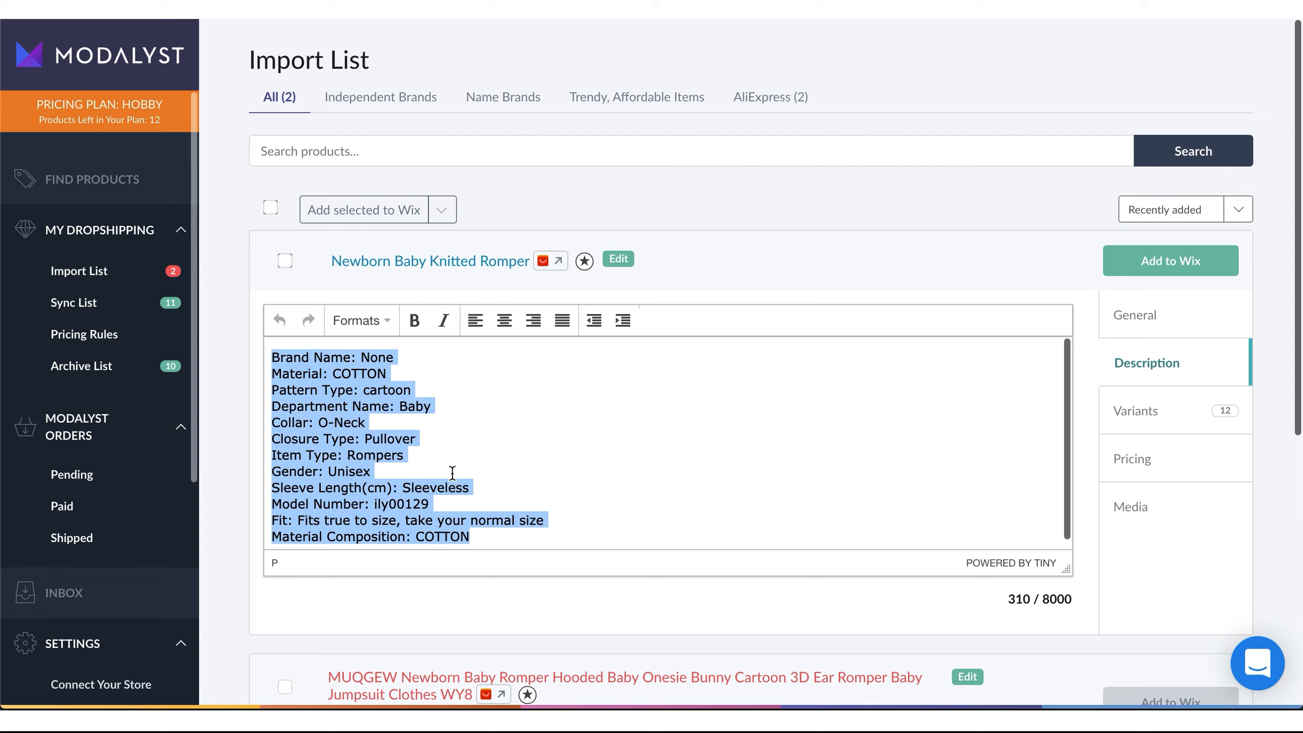
{"action": "key", "text": "BackSpace"}
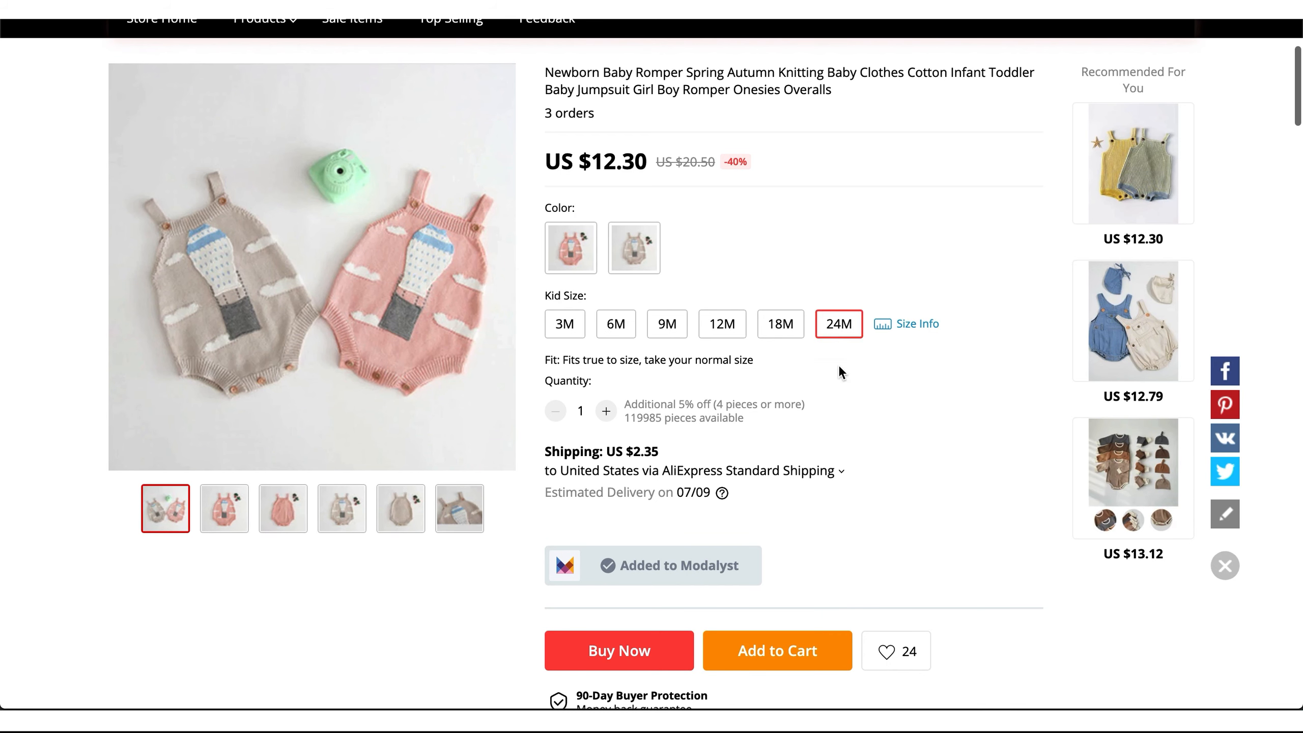
Step: Review the romper's AliExpress overview and photos, and select the sizing notes beneath the size chart
{"action": "scroll", "coordinate": [945, 514], "scroll_direction": "down", "scroll_amount": 5}
{"action": "scroll", "coordinate": [947, 517], "scroll_direction": "down", "scroll_amount": 6}
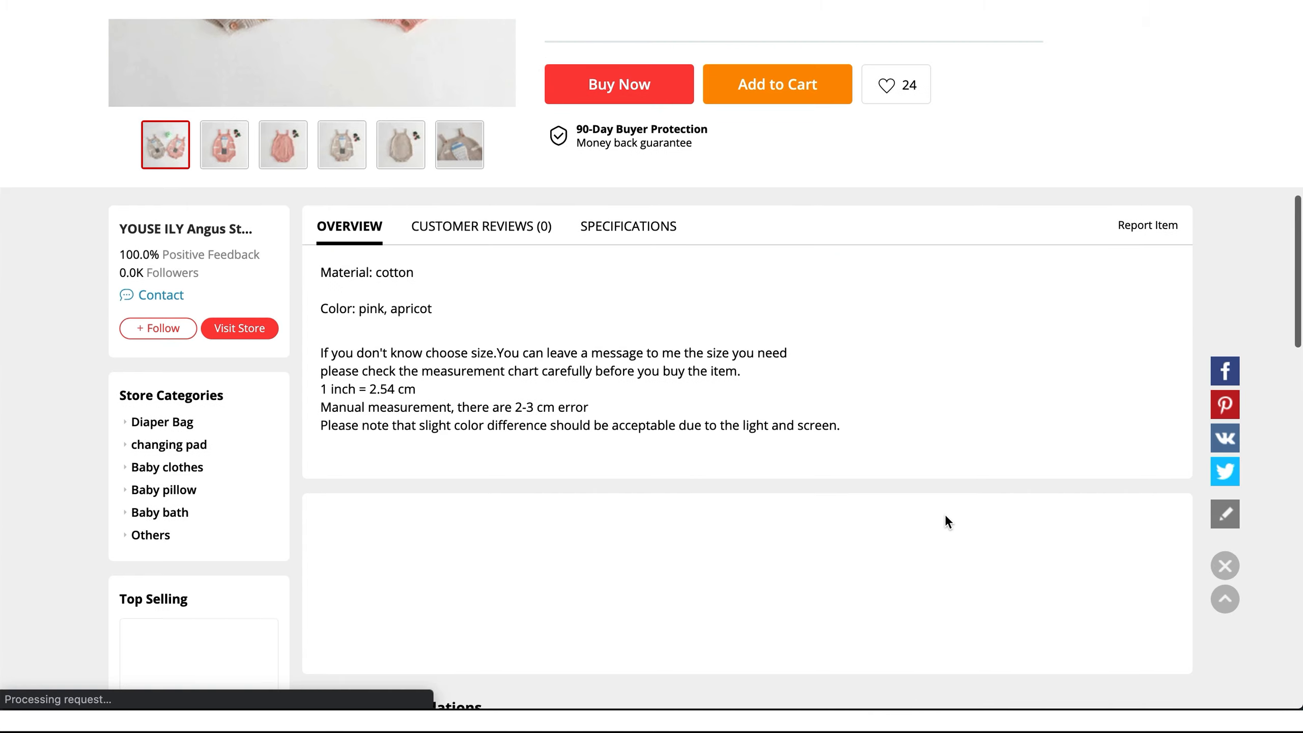
{"action": "scroll", "coordinate": [946, 513], "scroll_direction": "down", "scroll_amount": 2}
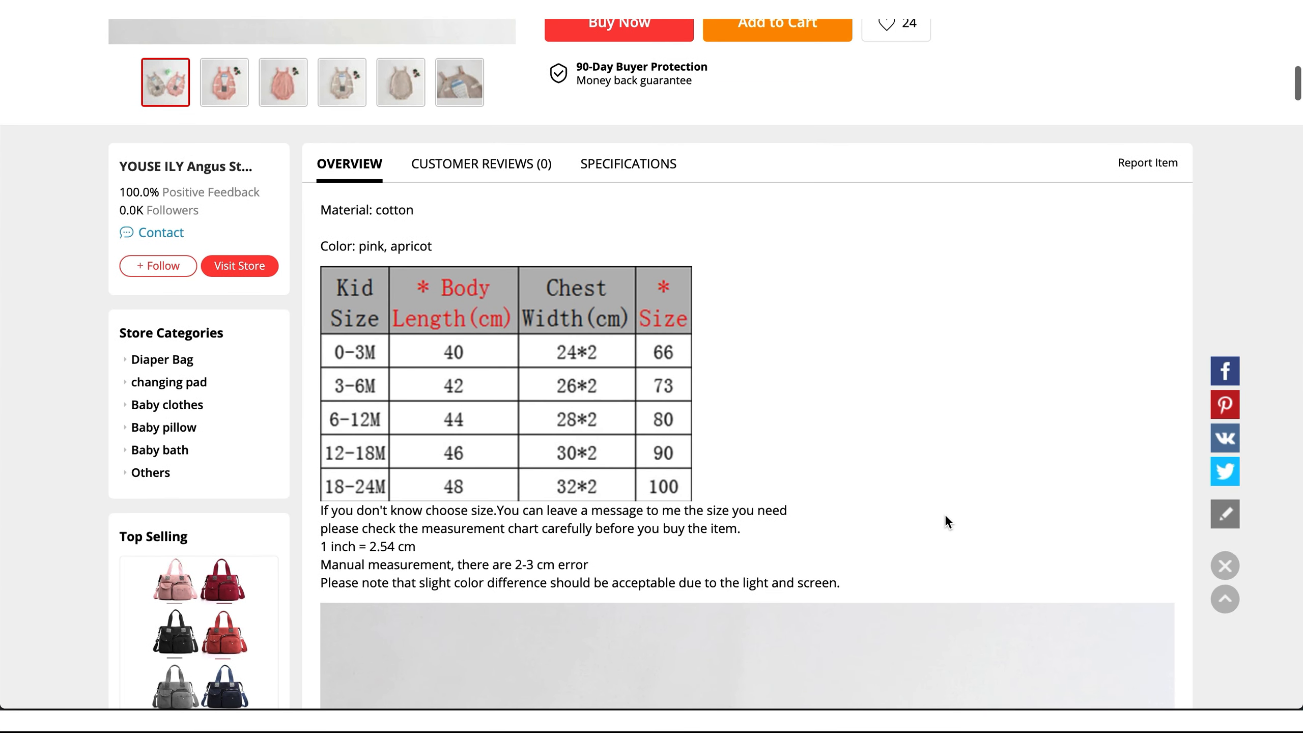
{"action": "scroll", "coordinate": [945, 513], "scroll_direction": "down", "scroll_amount": 12}
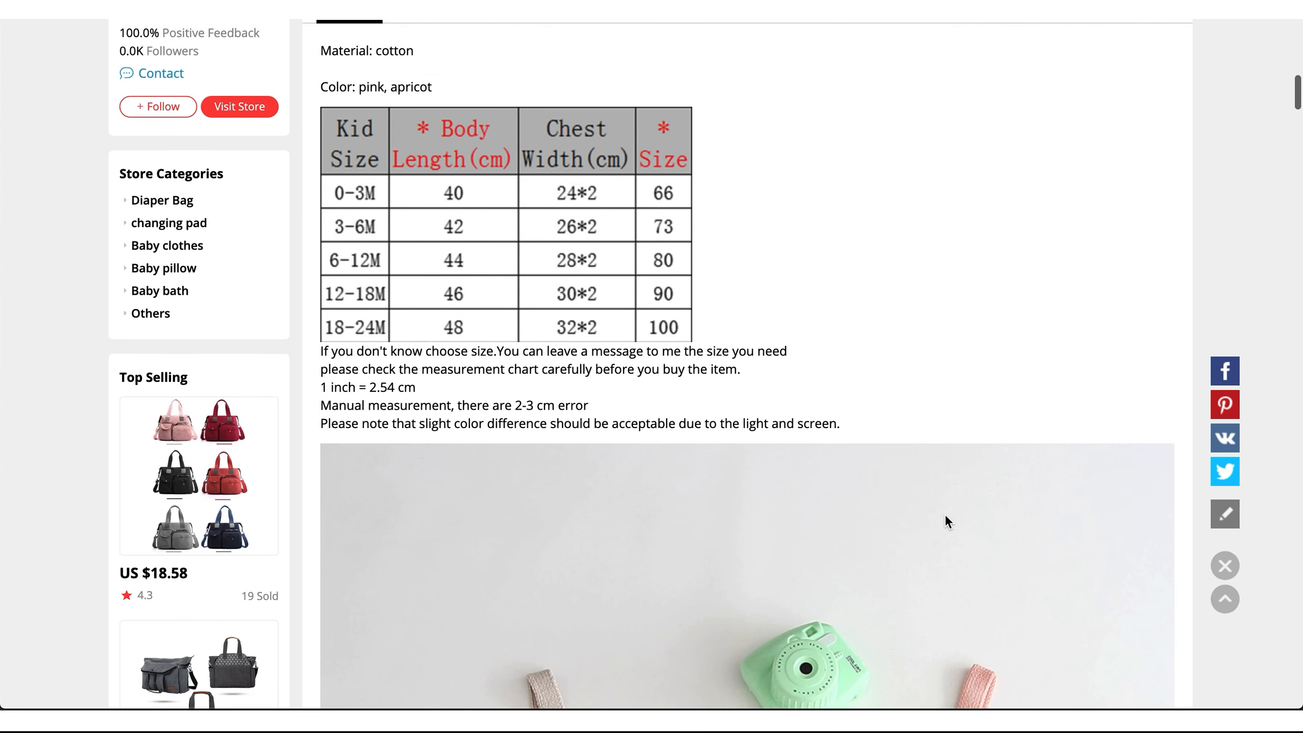
{"action": "scroll", "coordinate": [945, 513], "scroll_direction": "up", "scroll_amount": 15}
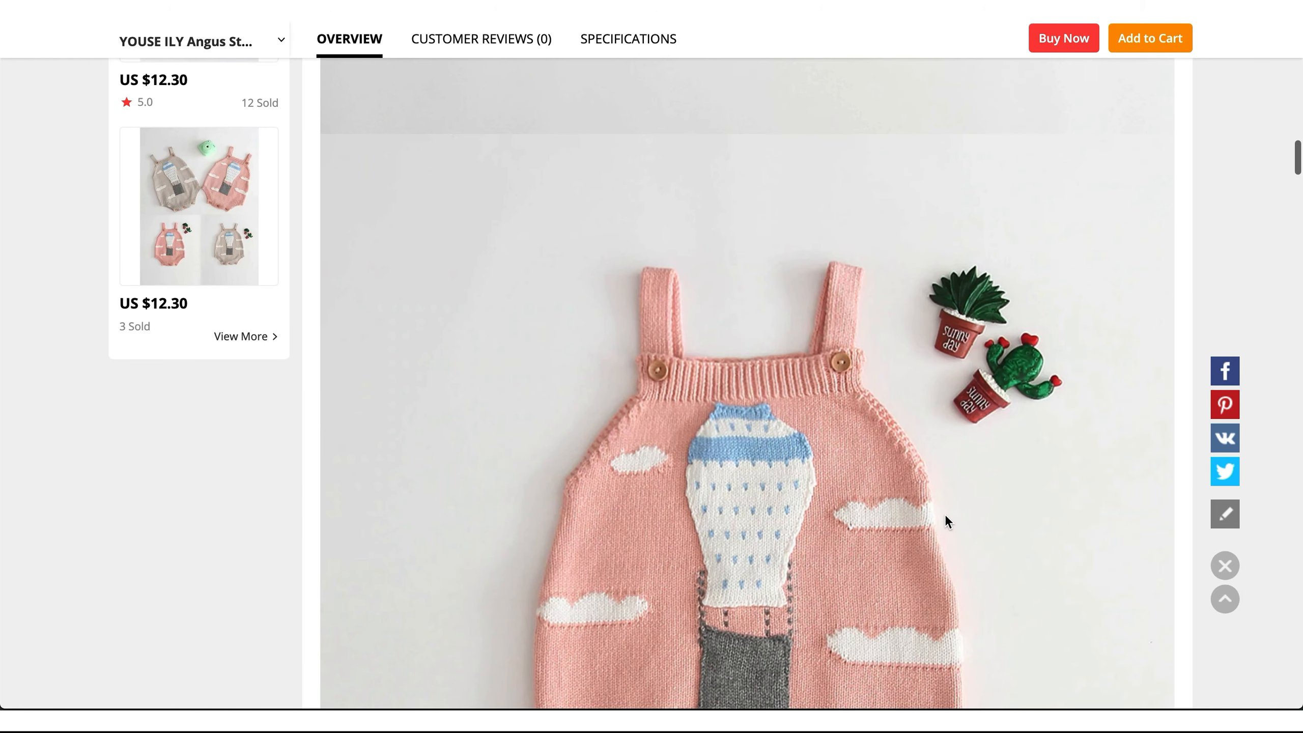
{"action": "scroll", "coordinate": [945, 513], "scroll_direction": "down", "scroll_amount": 6}
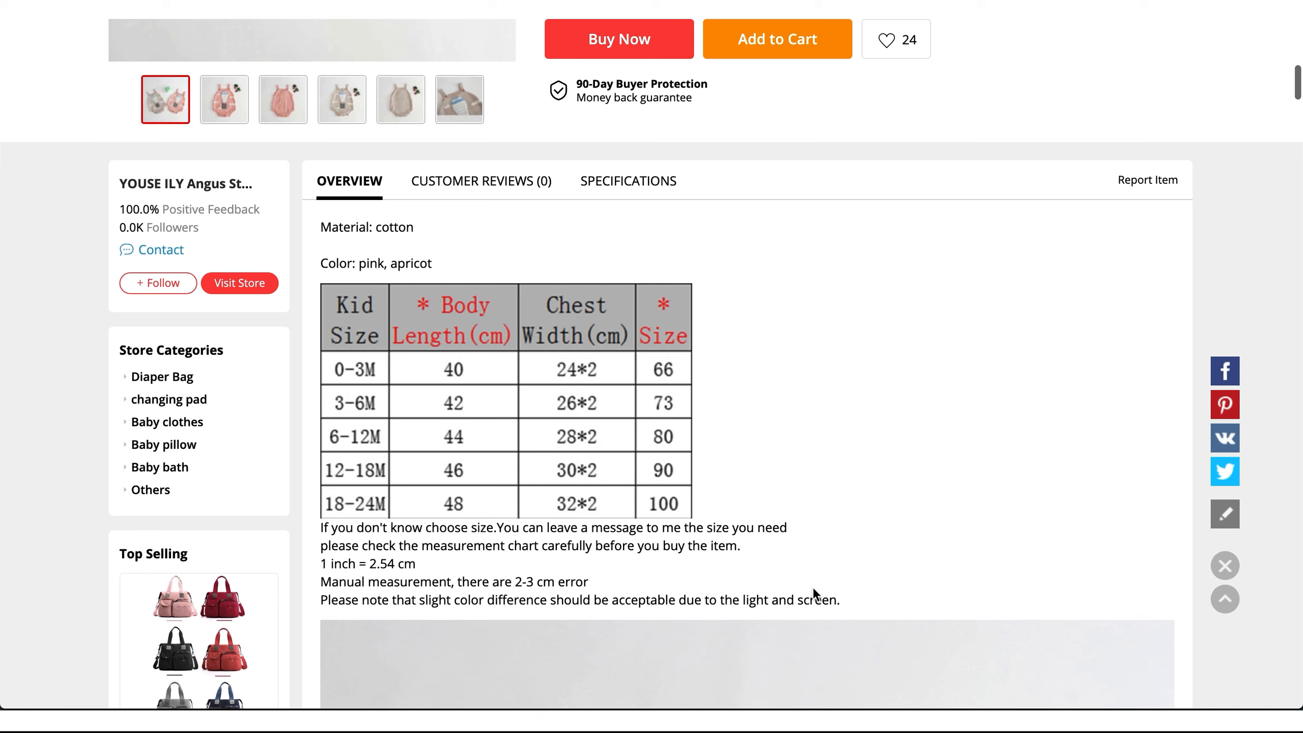
{"action": "left_click_drag", "start_coordinate": [841, 600], "coordinate": [321, 530]}
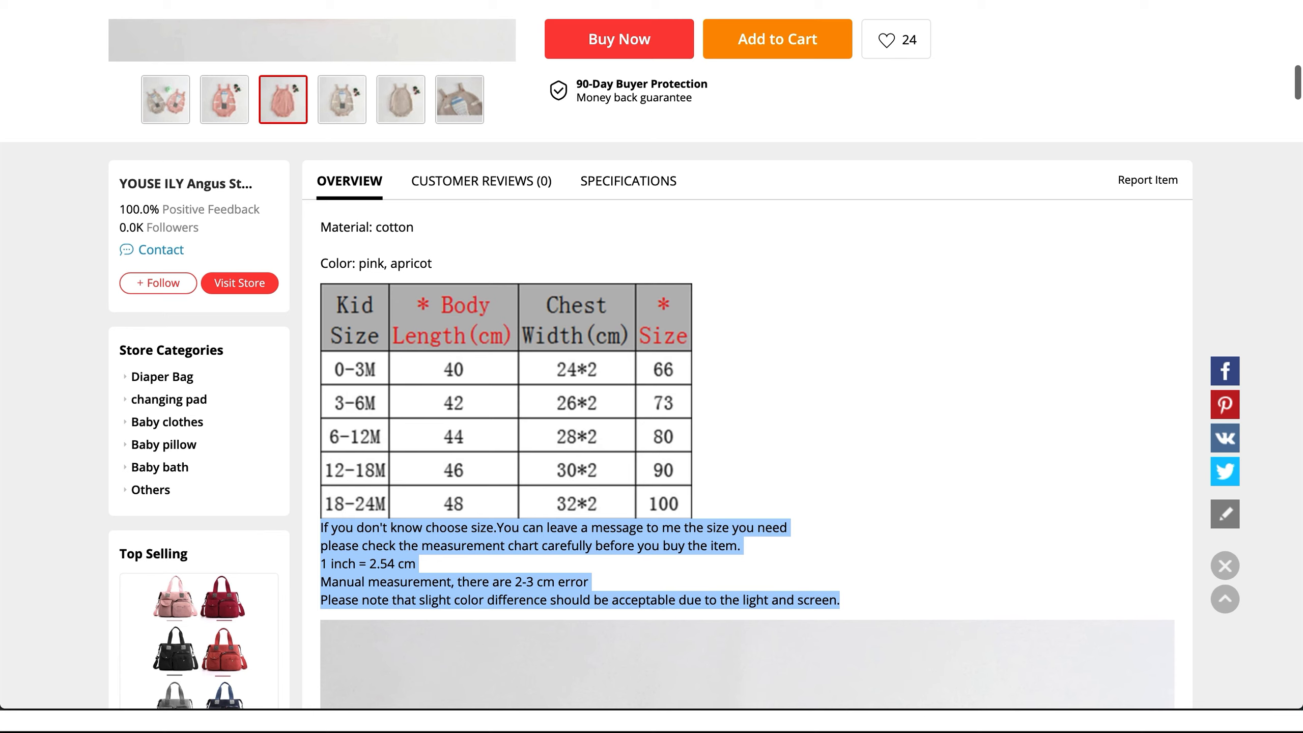
Step: Switch back to Modalyst and try to paste the sizing notes into the romper's empty description
{"action": "left_click", "coordinate": [193, 9]}
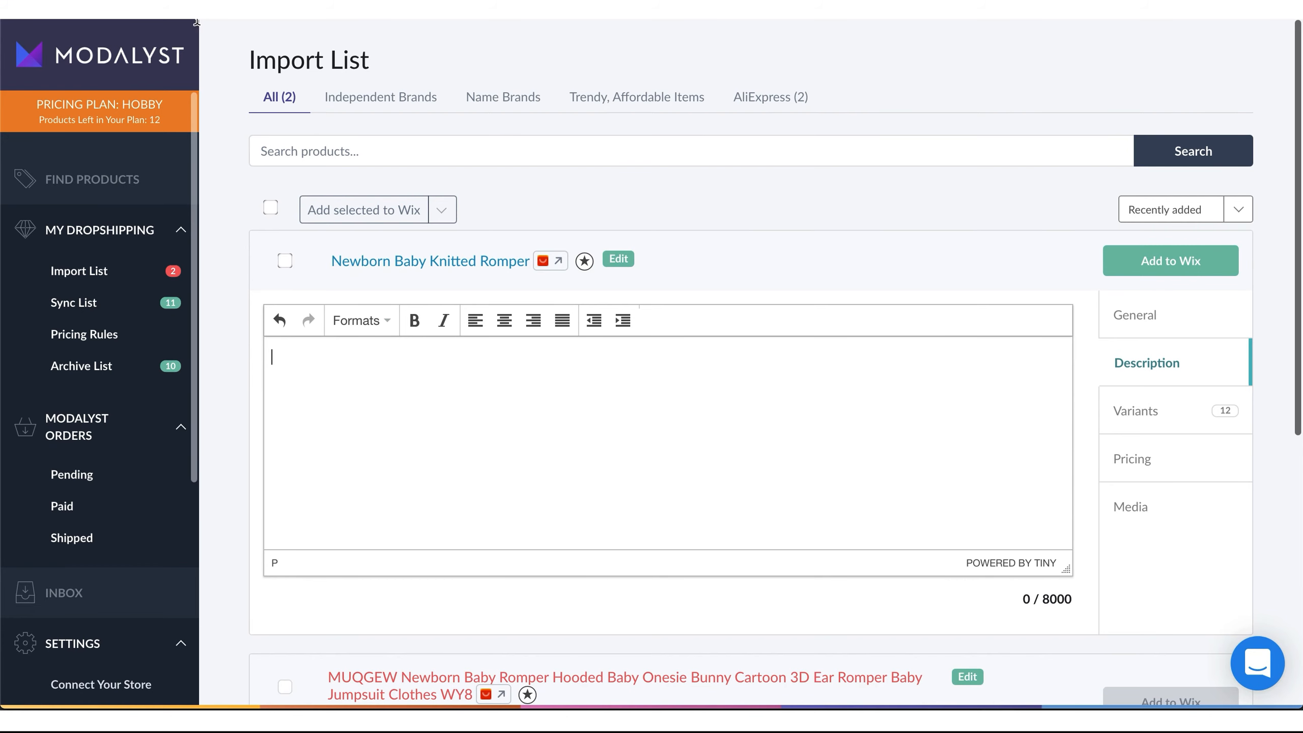
{"action": "right_click", "coordinate": [301, 368]}
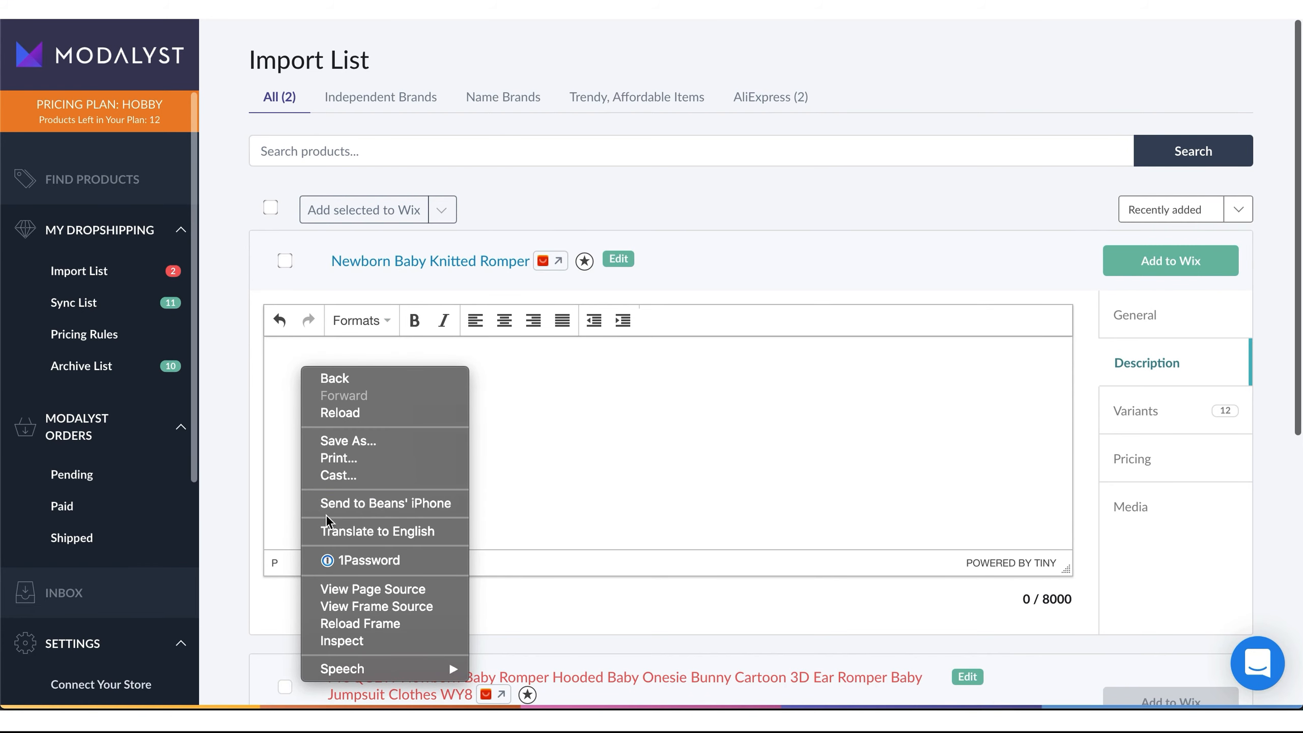
{"action": "left_click", "coordinate": [535, 387]}
{"action": "right_click", "coordinate": [407, 391]}
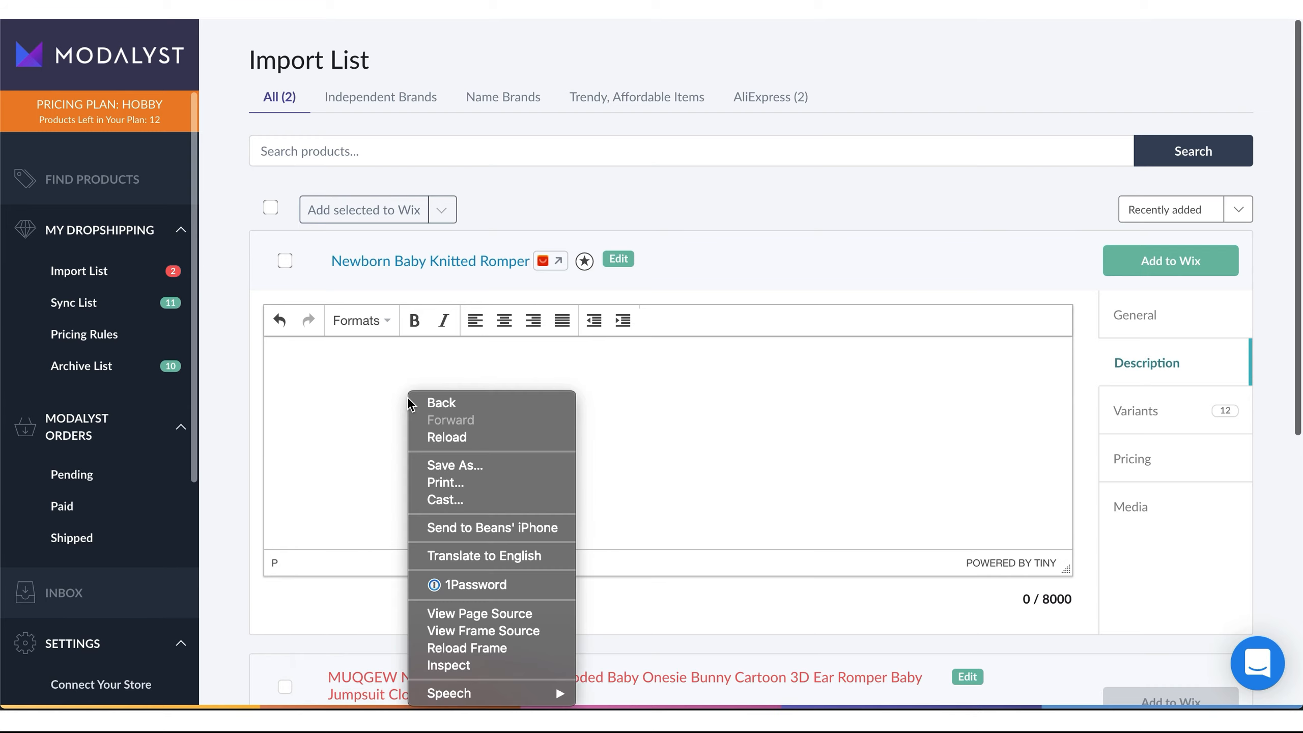
{"action": "left_click", "coordinate": [329, 450]}
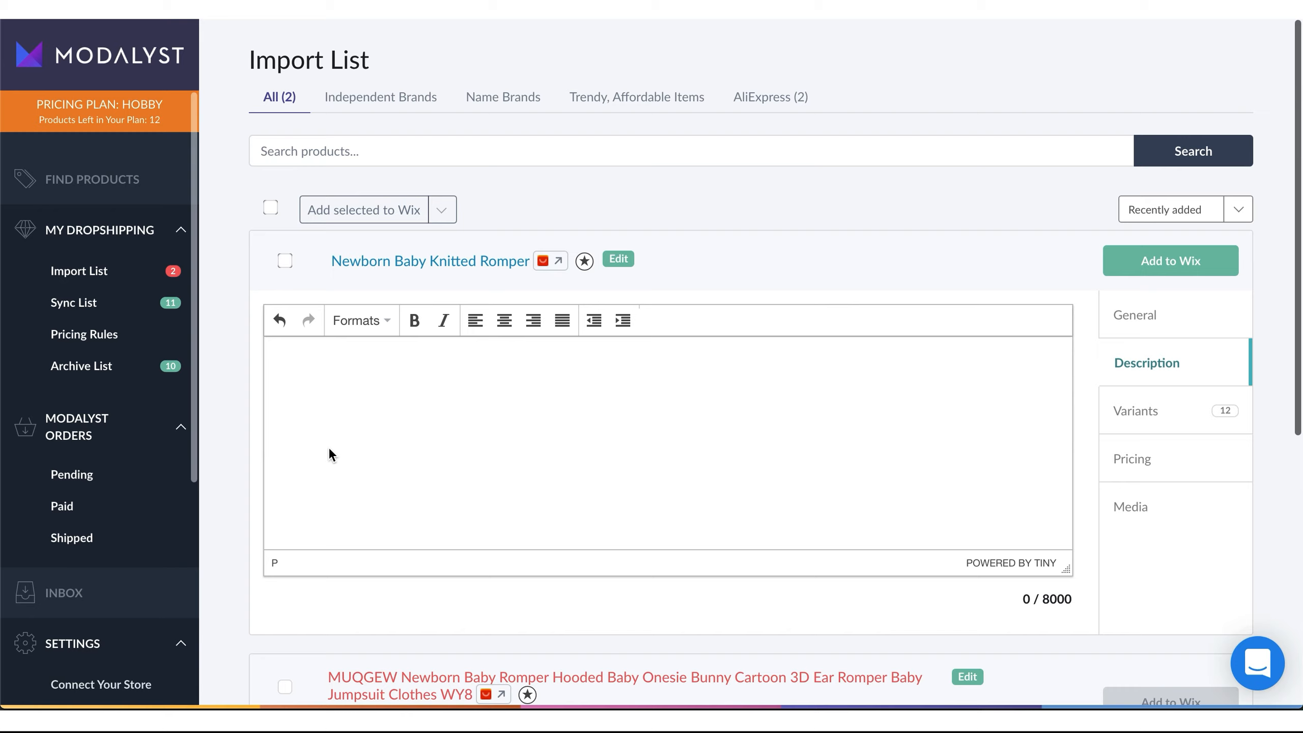
Step: Enter "Newborn Knitted Romper" in the description and format it as a Heading 2
{"action": "type", "text": "Newborn Knitted Rompter"}
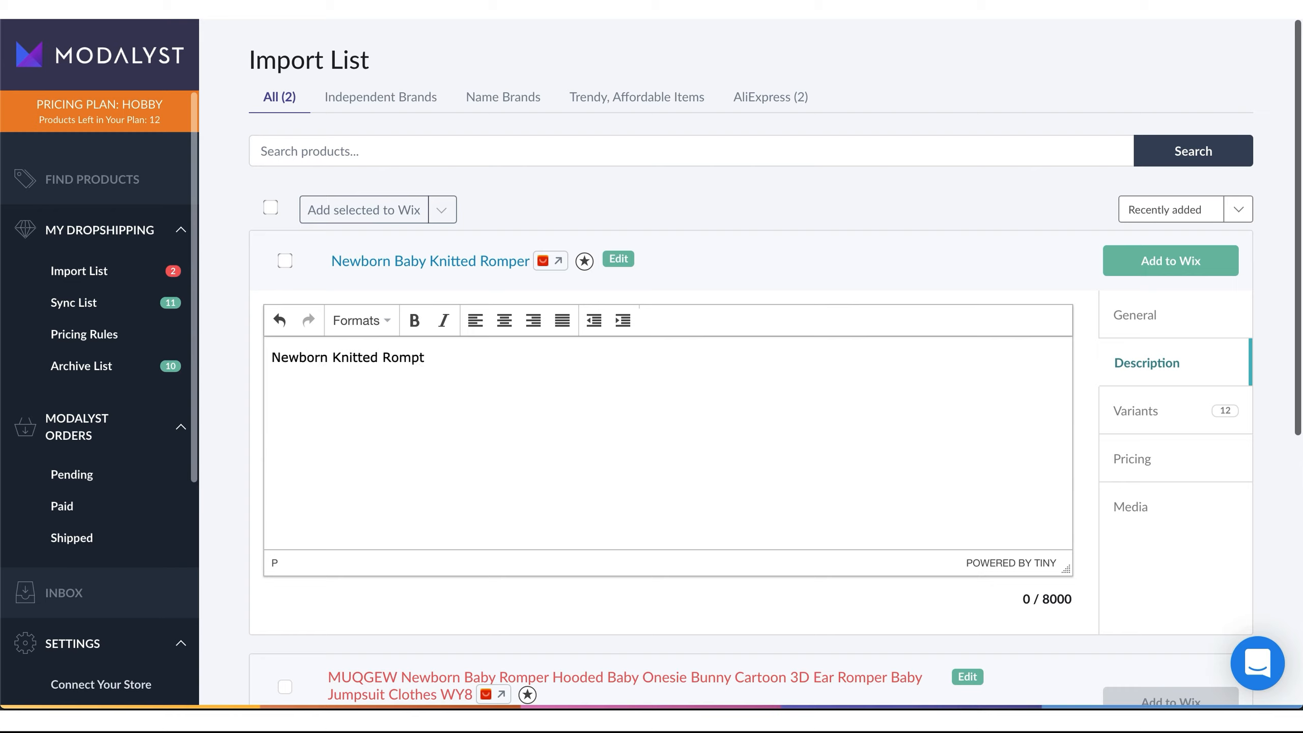
{"action": "triple_click", "coordinate": [410, 357]}
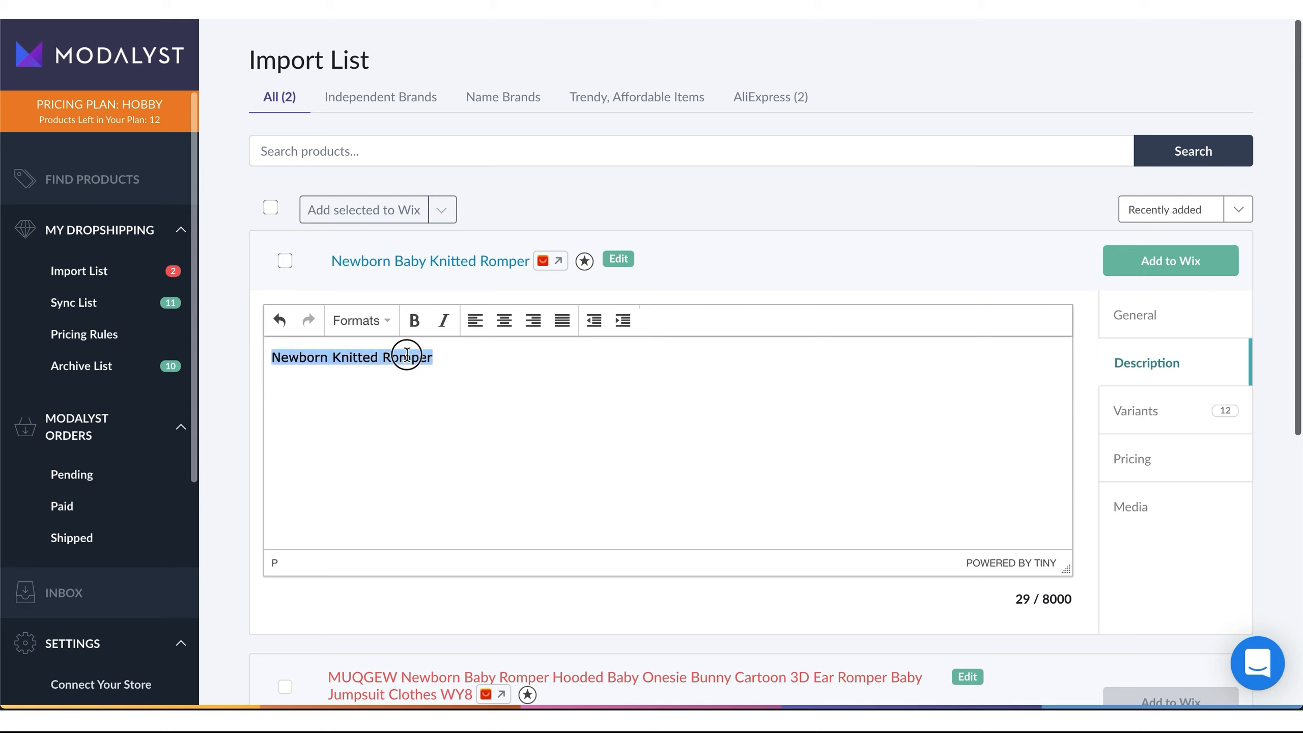
{"action": "left_click", "coordinate": [386, 324]}
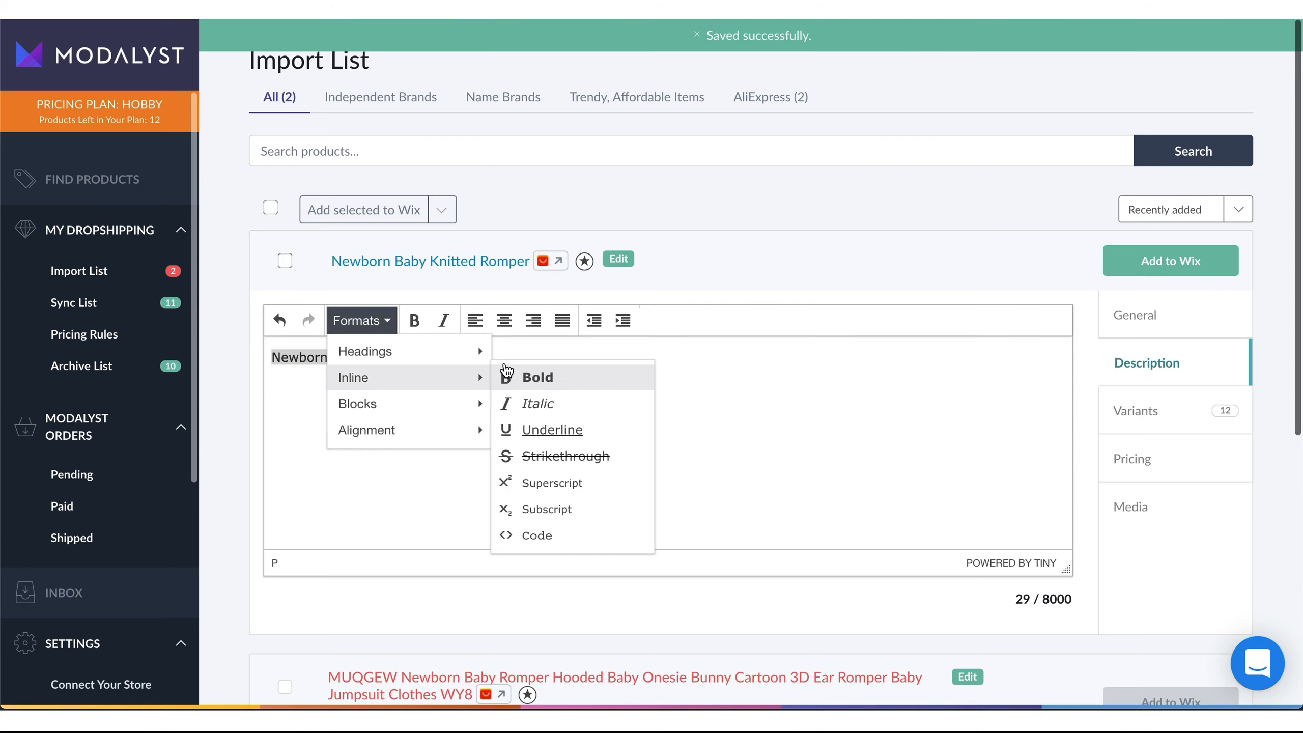
{"action": "mouse_move", "coordinate": [472, 349]}
{"action": "left_click", "coordinate": [511, 391]}
{"action": "left_click", "coordinate": [521, 421]}
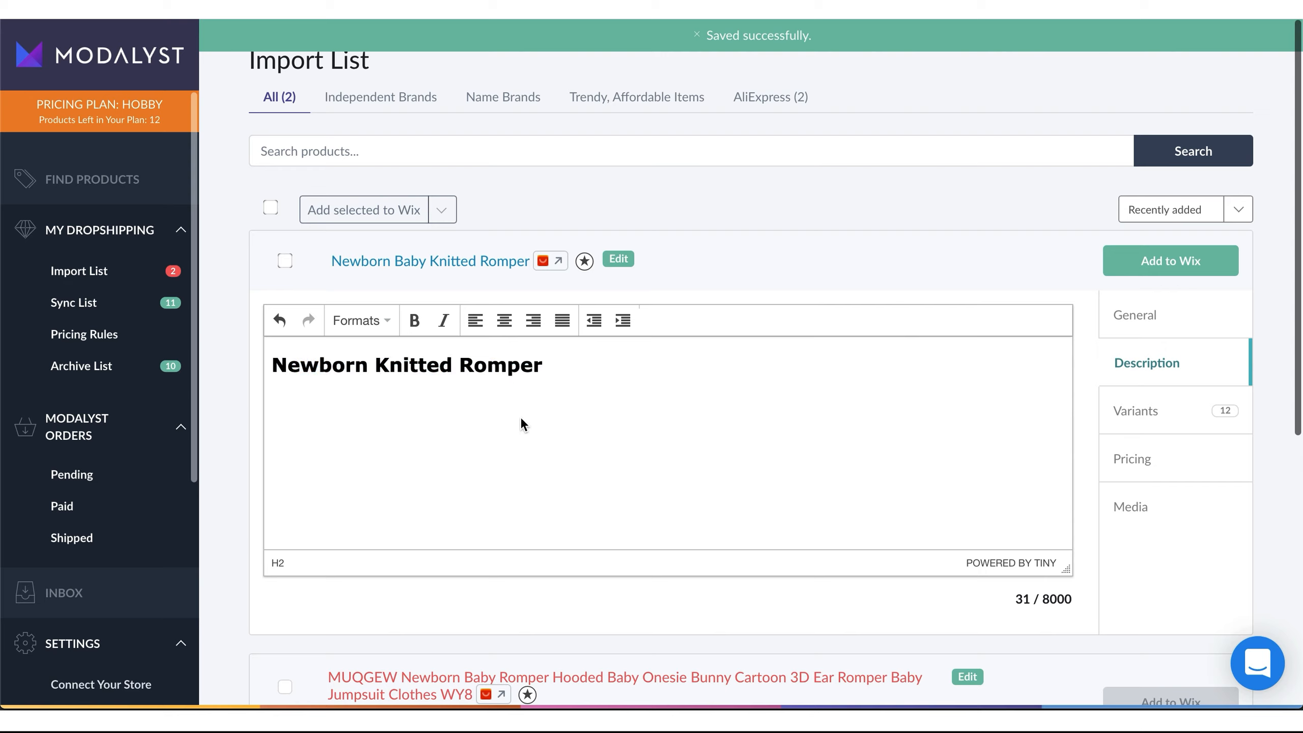
Step: Add the line "Perfect summer romper for your little one" below the description heading
{"action": "key", "text": "Return"}
{"action": "type", "text": "Perfect summer k"}
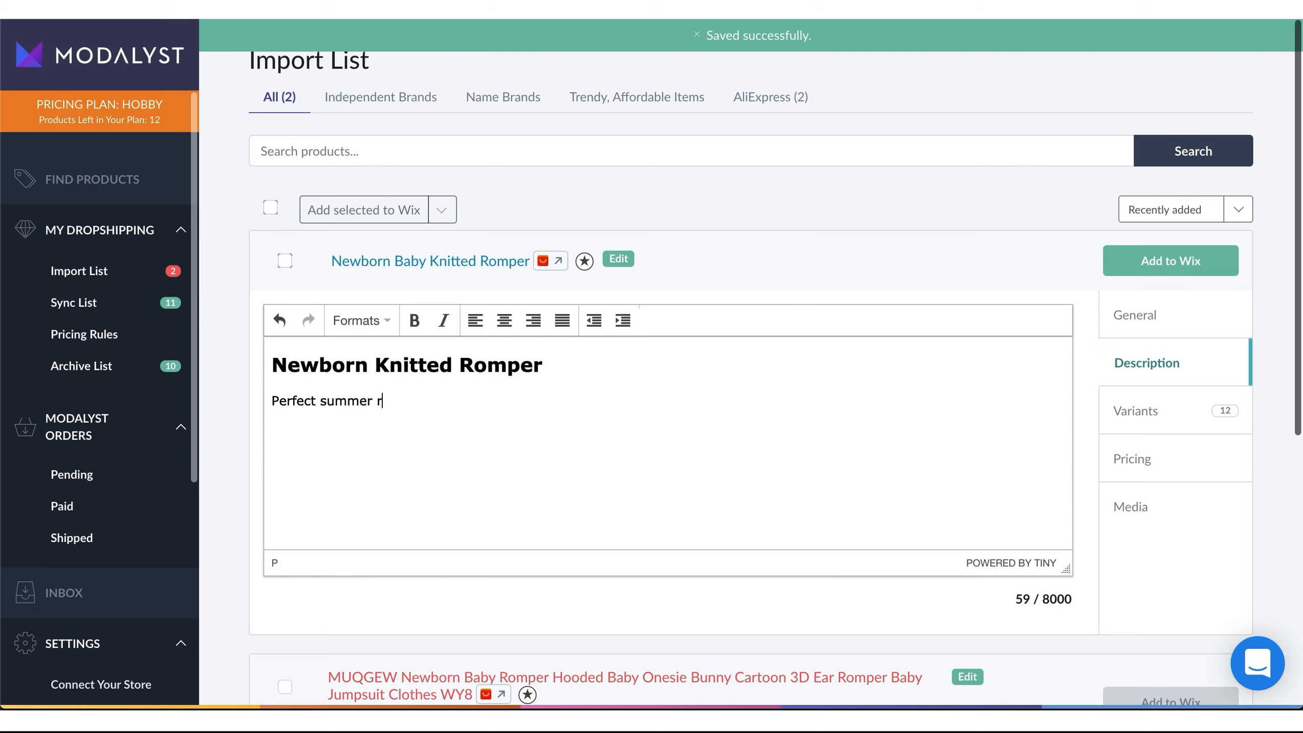
{"action": "type", "text": "omper for"}
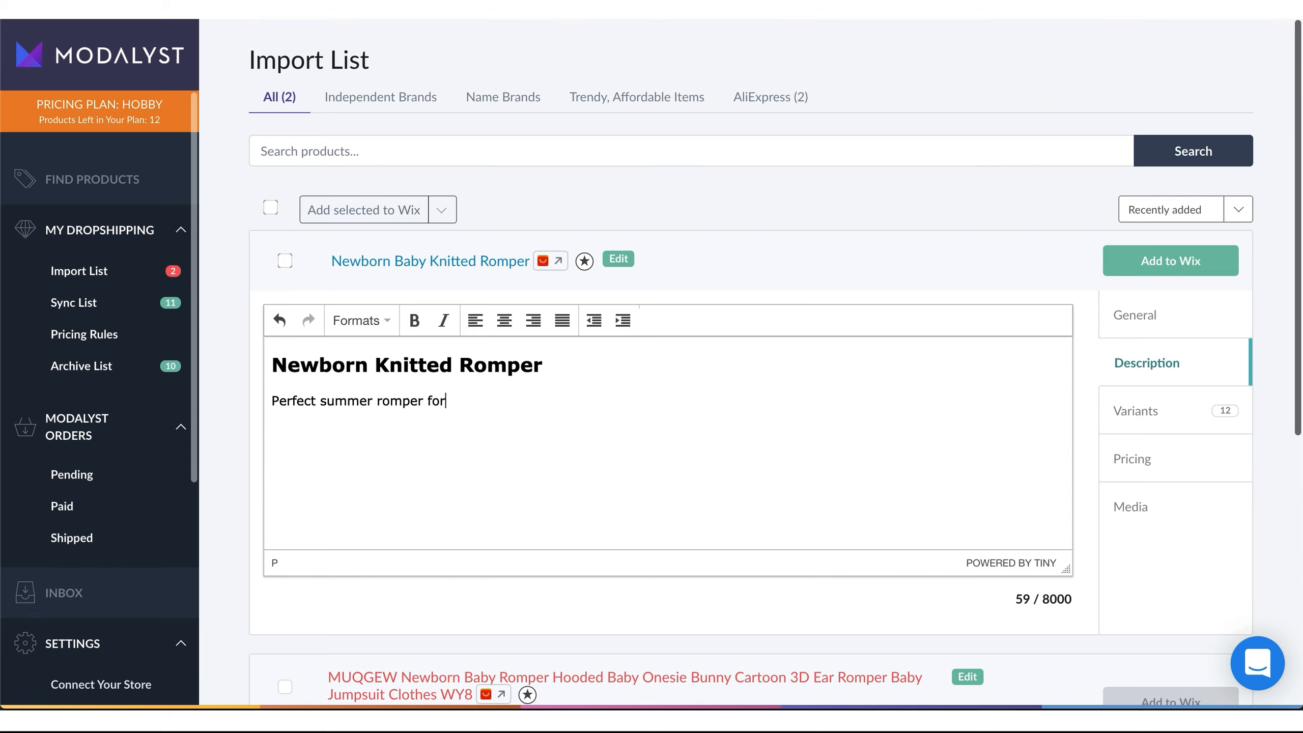
{"action": "type", "text": " your little one"}
Step: Look through the color and size variants of the Newborn Baby Knitted Romper
{"action": "left_click", "coordinate": [1157, 415]}
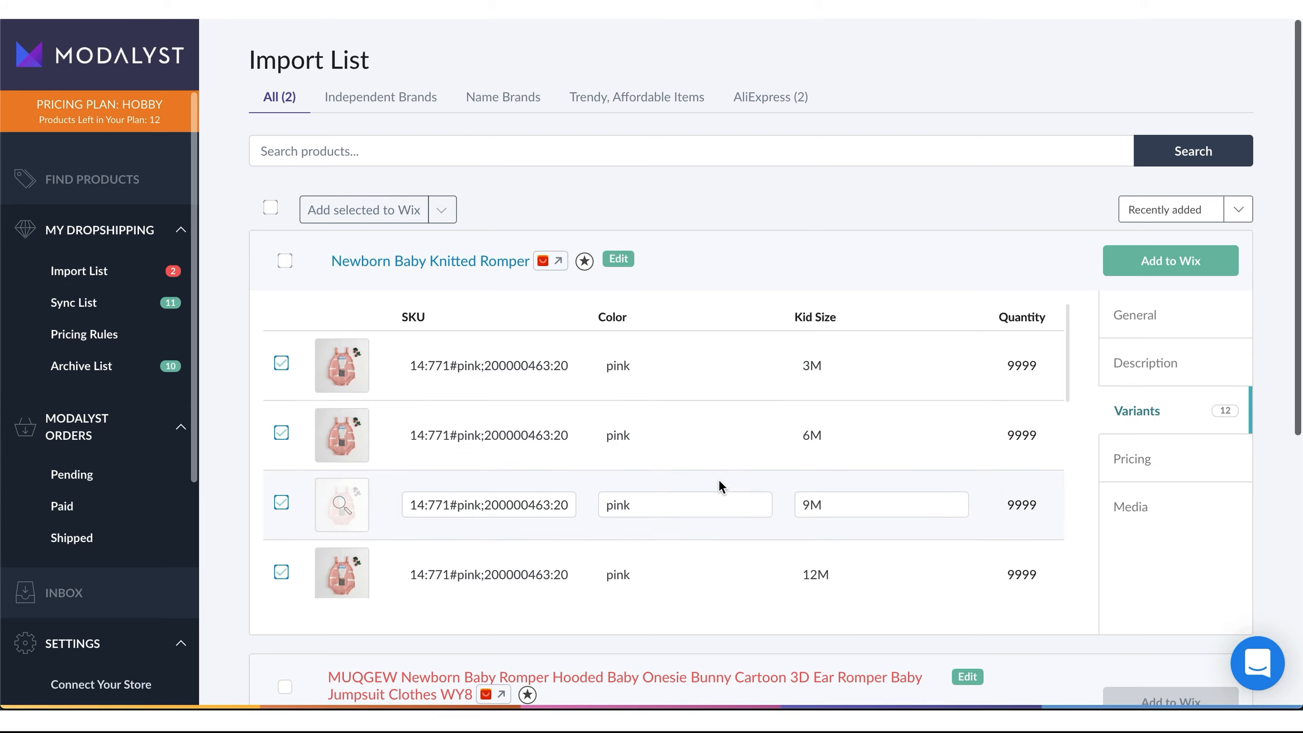
{"action": "scroll", "coordinate": [719, 483], "scroll_direction": "down", "scroll_amount": 5}
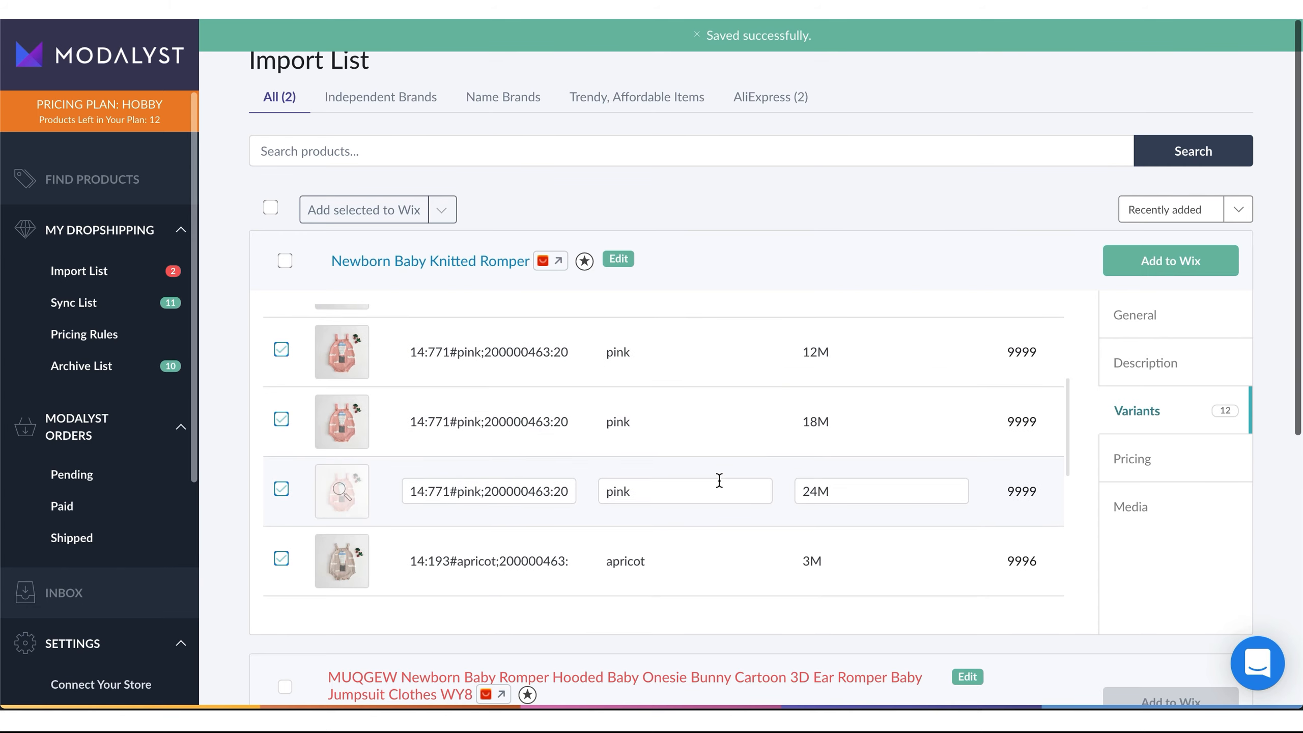
{"action": "scroll", "coordinate": [719, 480], "scroll_direction": "down", "scroll_amount": 6}
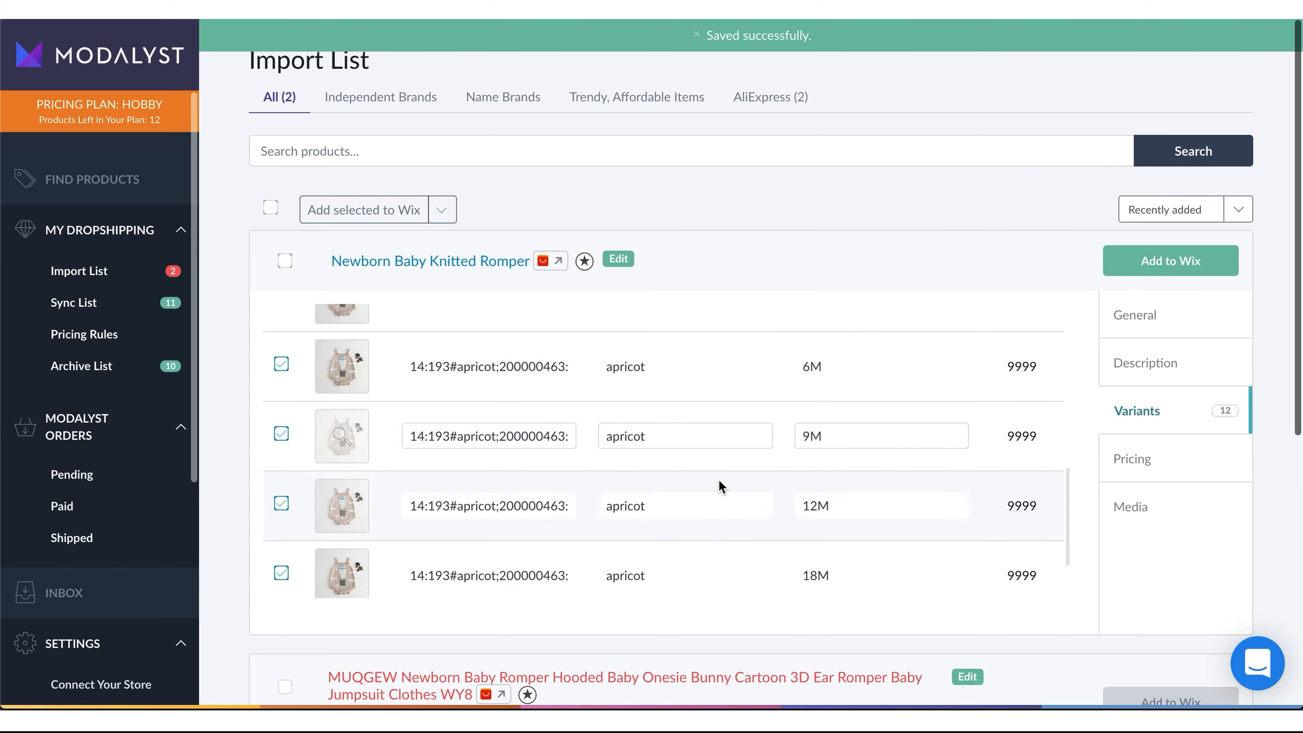
{"action": "scroll", "coordinate": [719, 483], "scroll_direction": "down", "scroll_amount": 2}
Step: Check the romper's pricing and compare the shipping methods, delivery times and costs offered for the United States
{"action": "left_click", "coordinate": [1126, 468]}
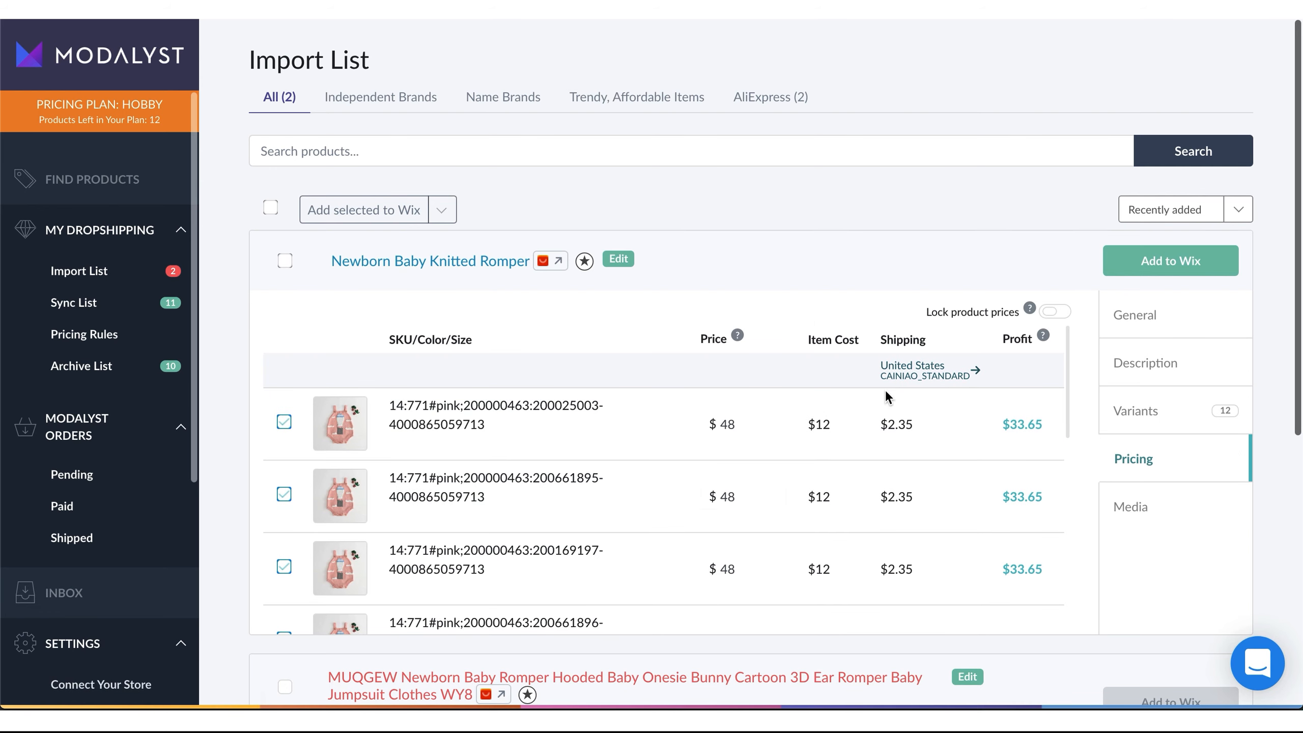
{"action": "left_click", "coordinate": [922, 378]}
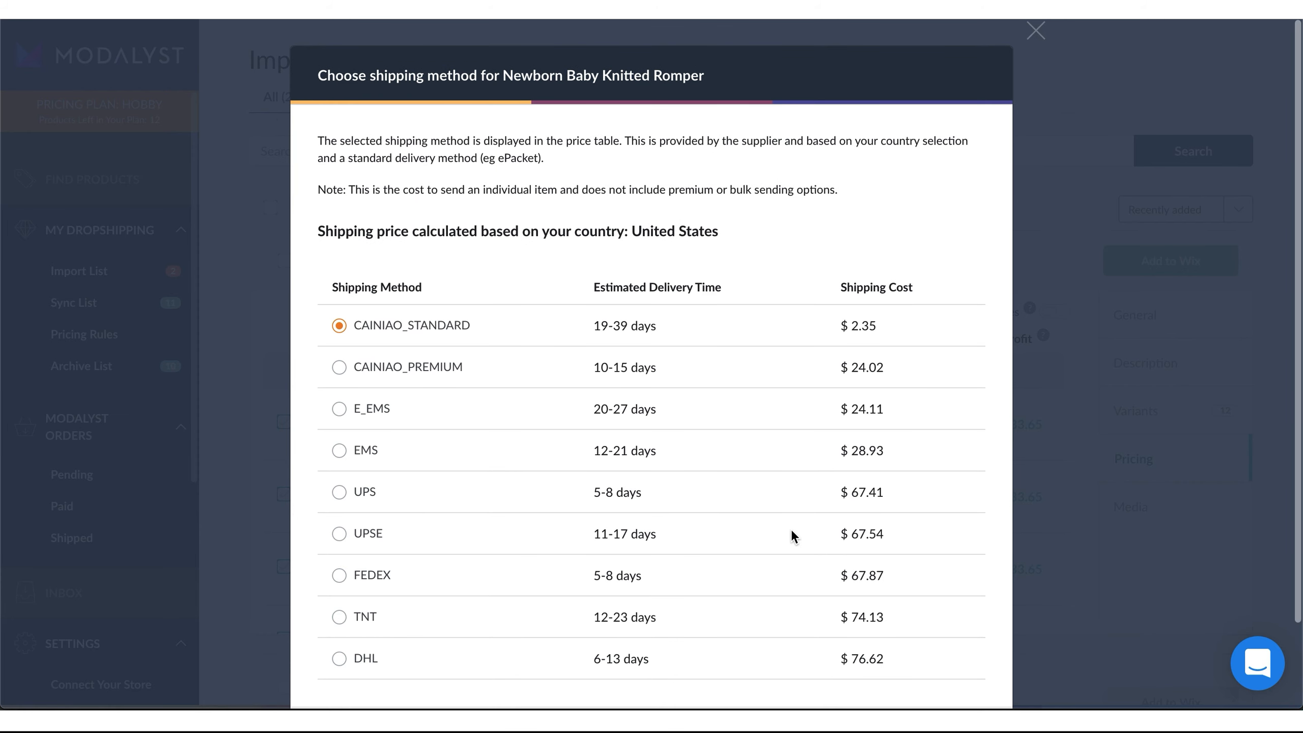
{"action": "scroll", "coordinate": [792, 530], "scroll_direction": "down", "scroll_amount": 2}
{"action": "scroll", "coordinate": [791, 530], "scroll_direction": "up", "scroll_amount": 2}
{"action": "scroll", "coordinate": [791, 530], "scroll_direction": "up", "scroll_amount": 1}
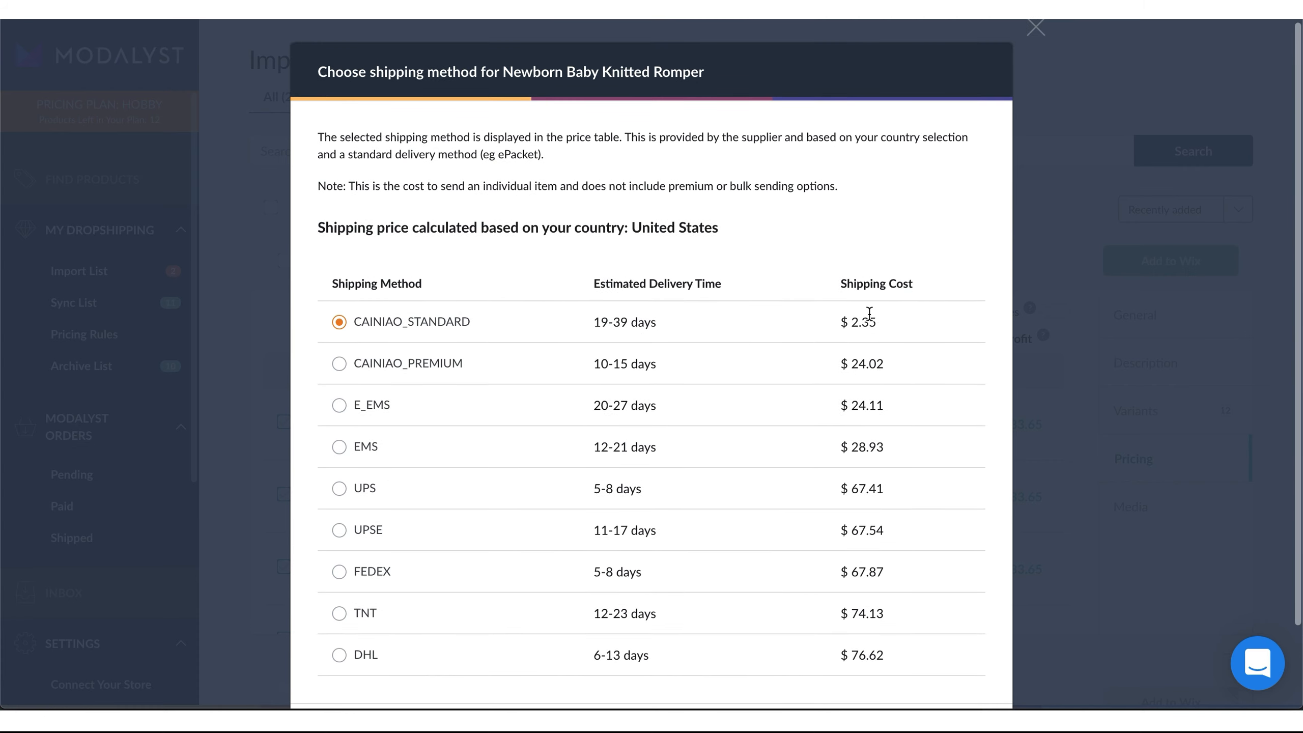
{"action": "left_click", "coordinate": [1036, 27]}
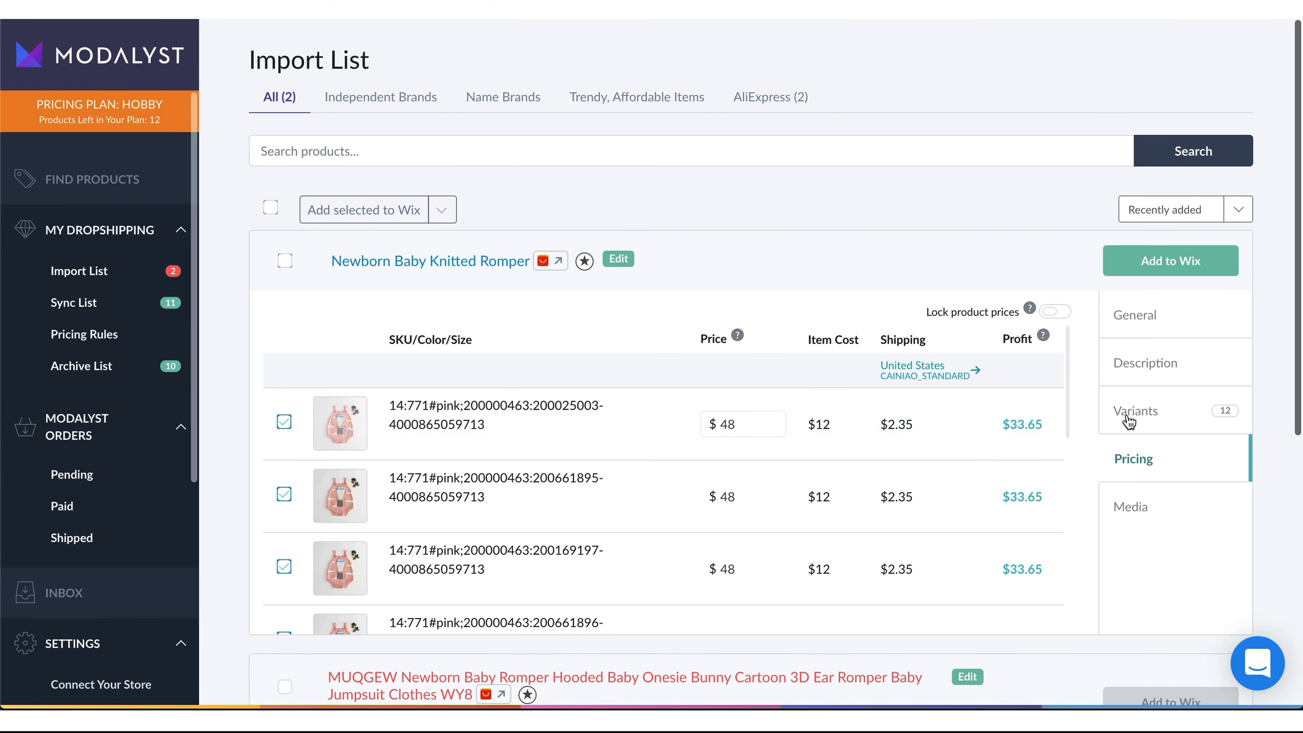
Step: Exclude the last image from the romper's media and include it again
{"action": "left_click", "coordinate": [1134, 506]}
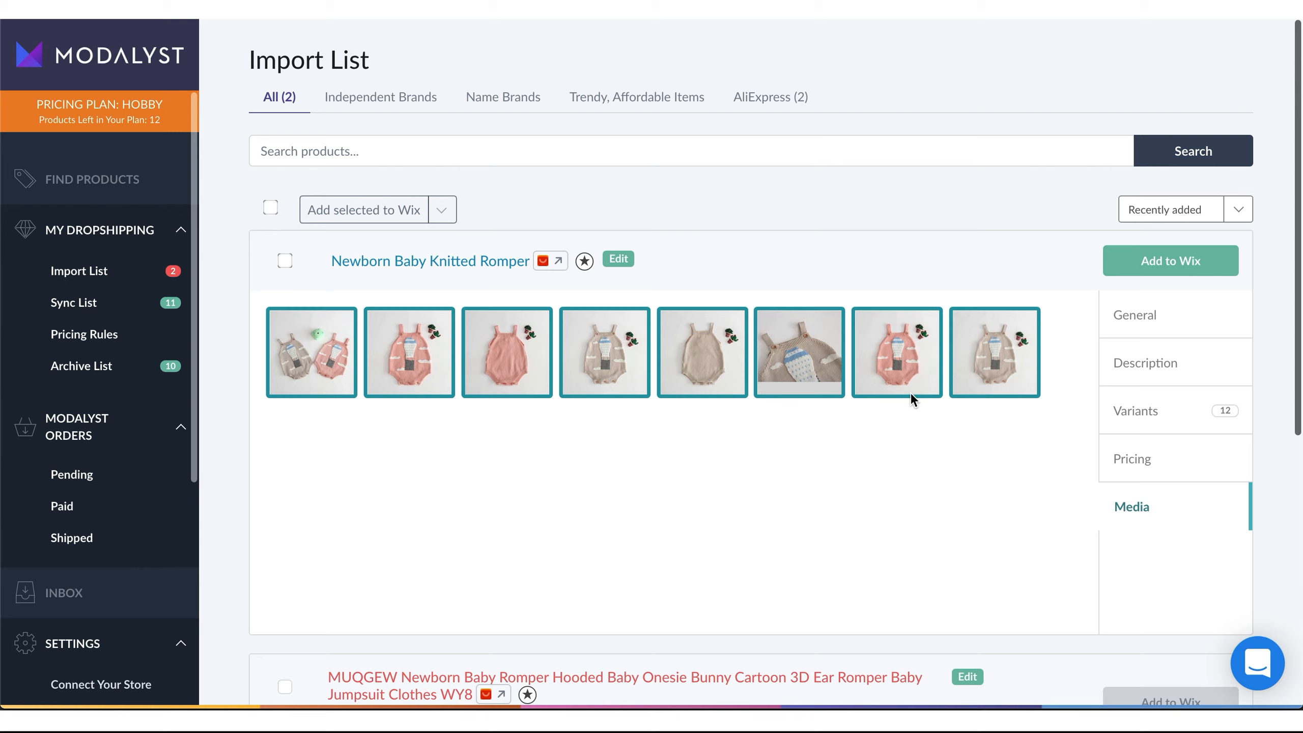
{"action": "left_click", "coordinate": [995, 362]}
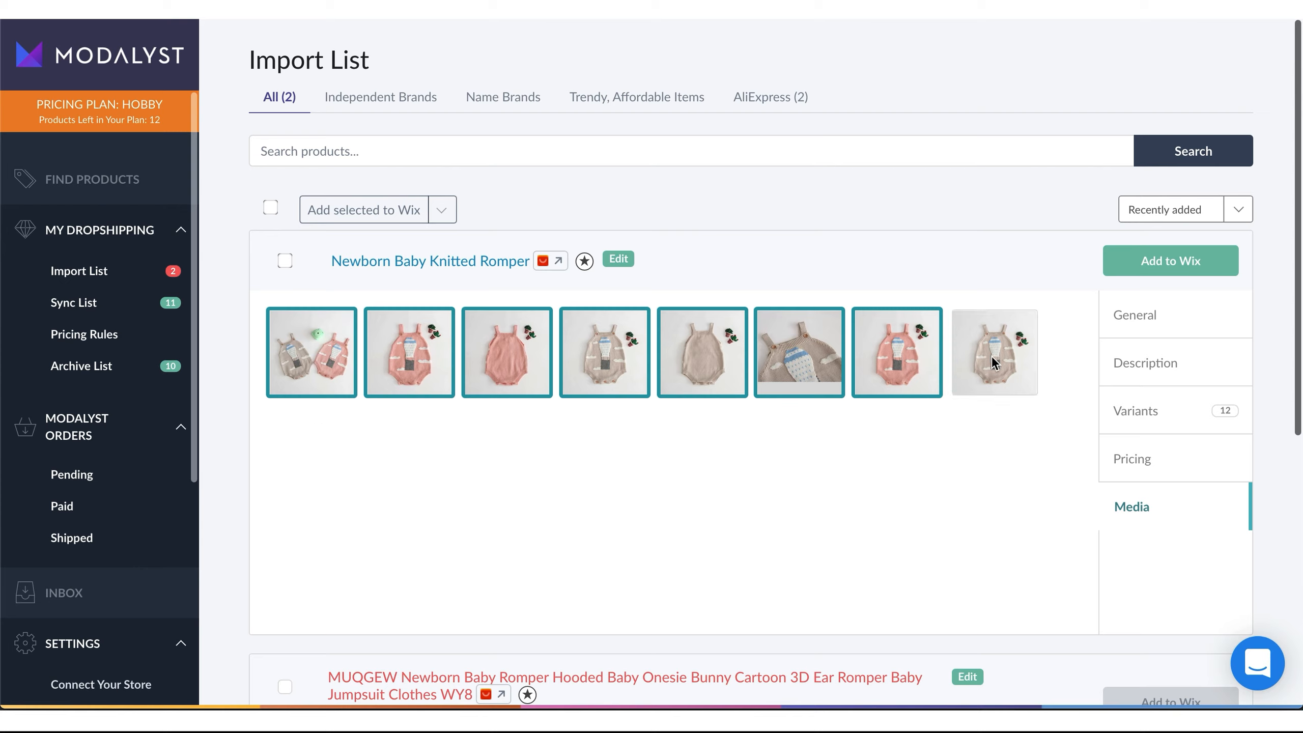
{"action": "left_click", "coordinate": [995, 362]}
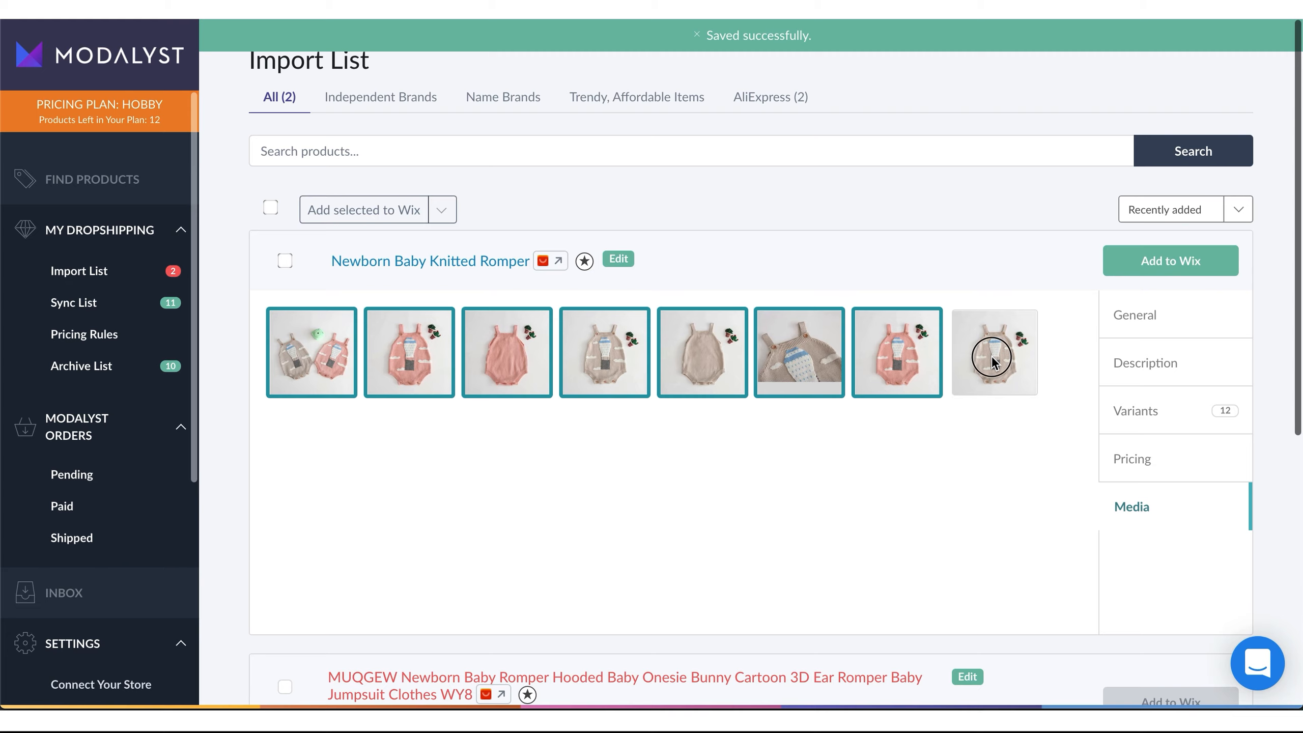
Step: Add the Newborn Baby Knitted Romper to Wix and switch to the Wix store's product list
{"action": "left_click", "coordinate": [1124, 271]}
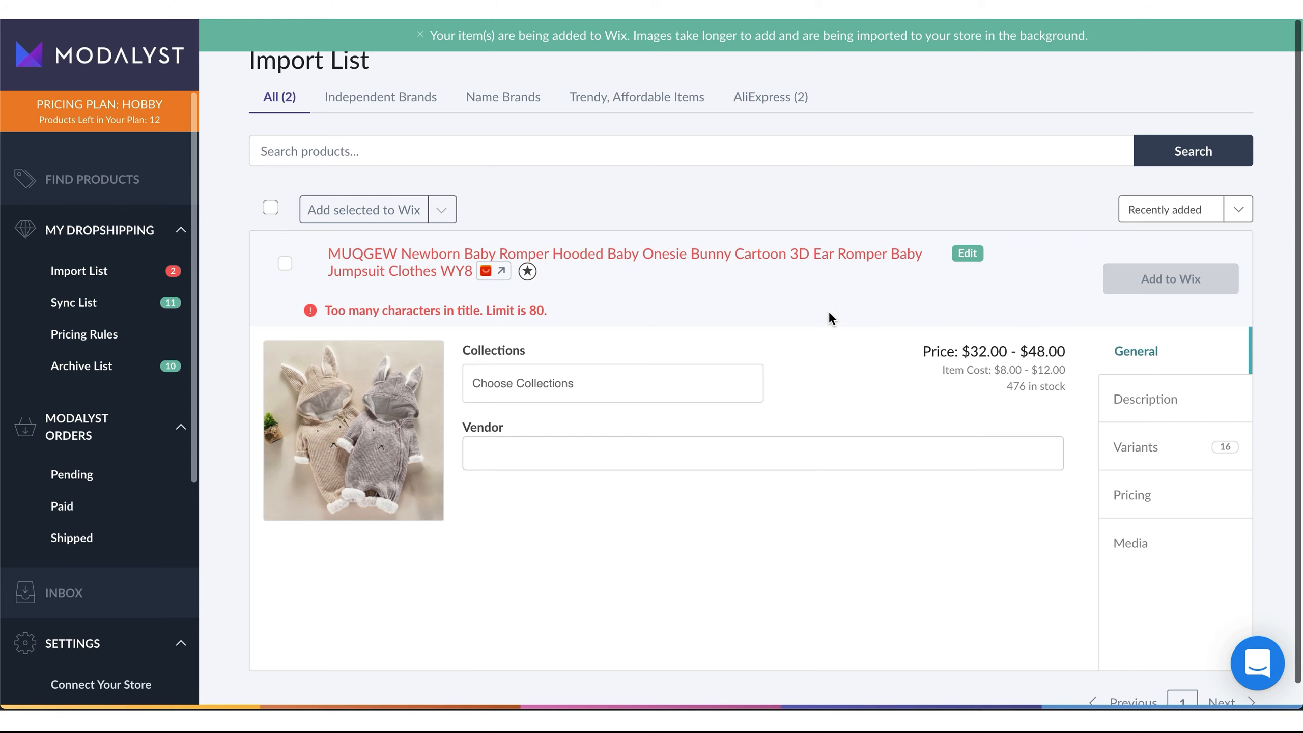
{"action": "scroll", "coordinate": [867, 501], "scroll_direction": "down", "scroll_amount": 1}
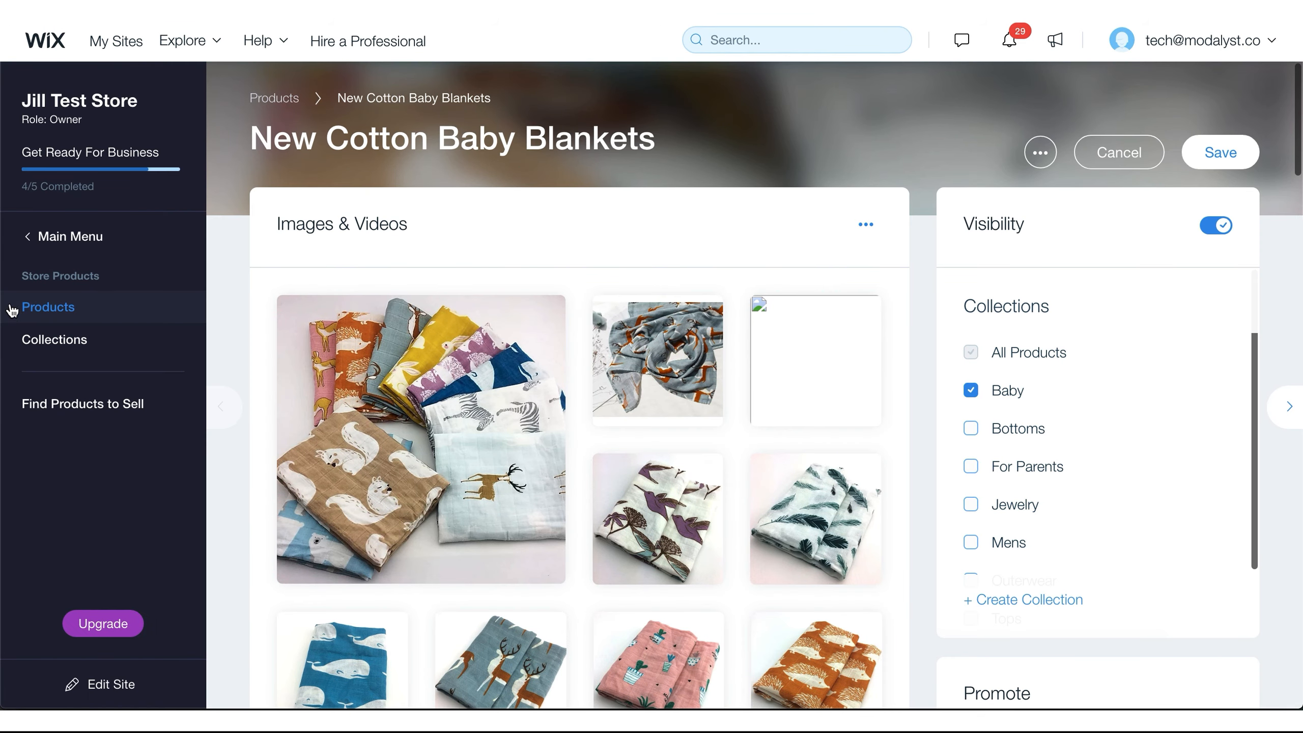
{"action": "left_click", "coordinate": [47, 313]}
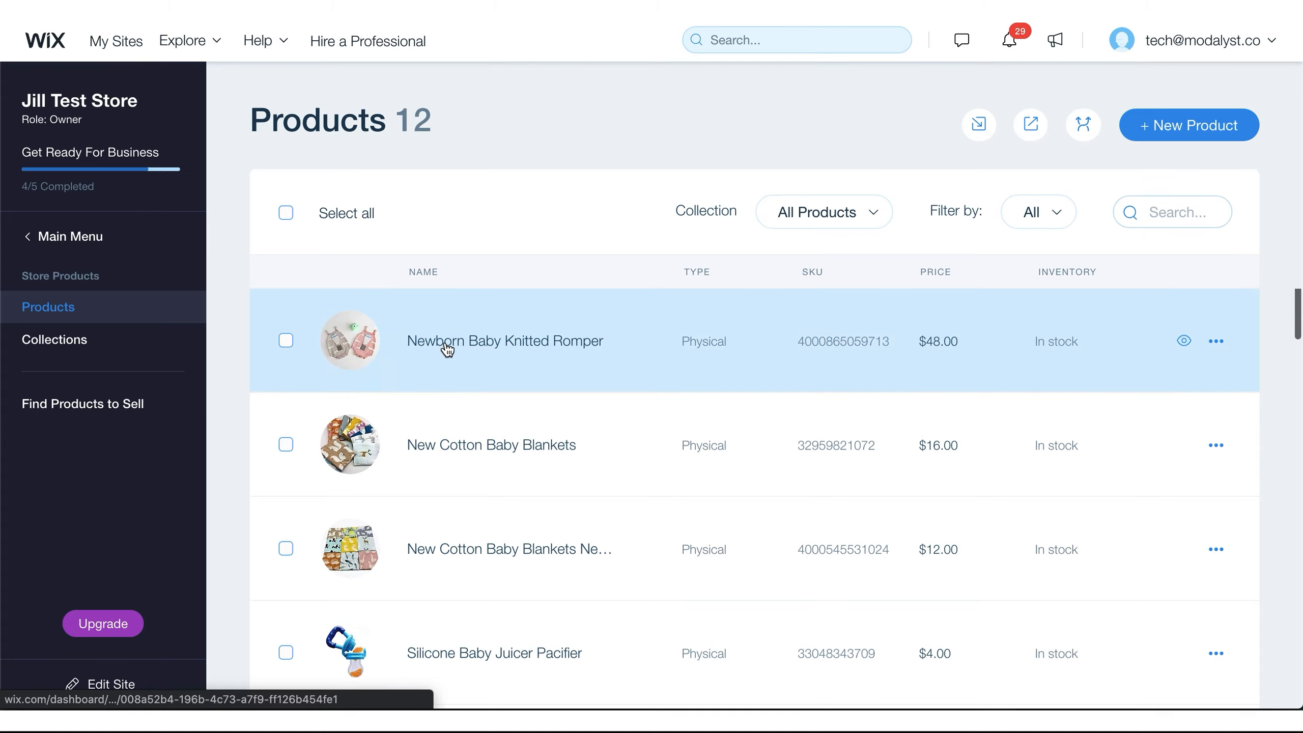
Step: Open the Newborn Baby Knitted Romper from the product list and review its images, collections, name, price and description
{"action": "left_click", "coordinate": [447, 349]}
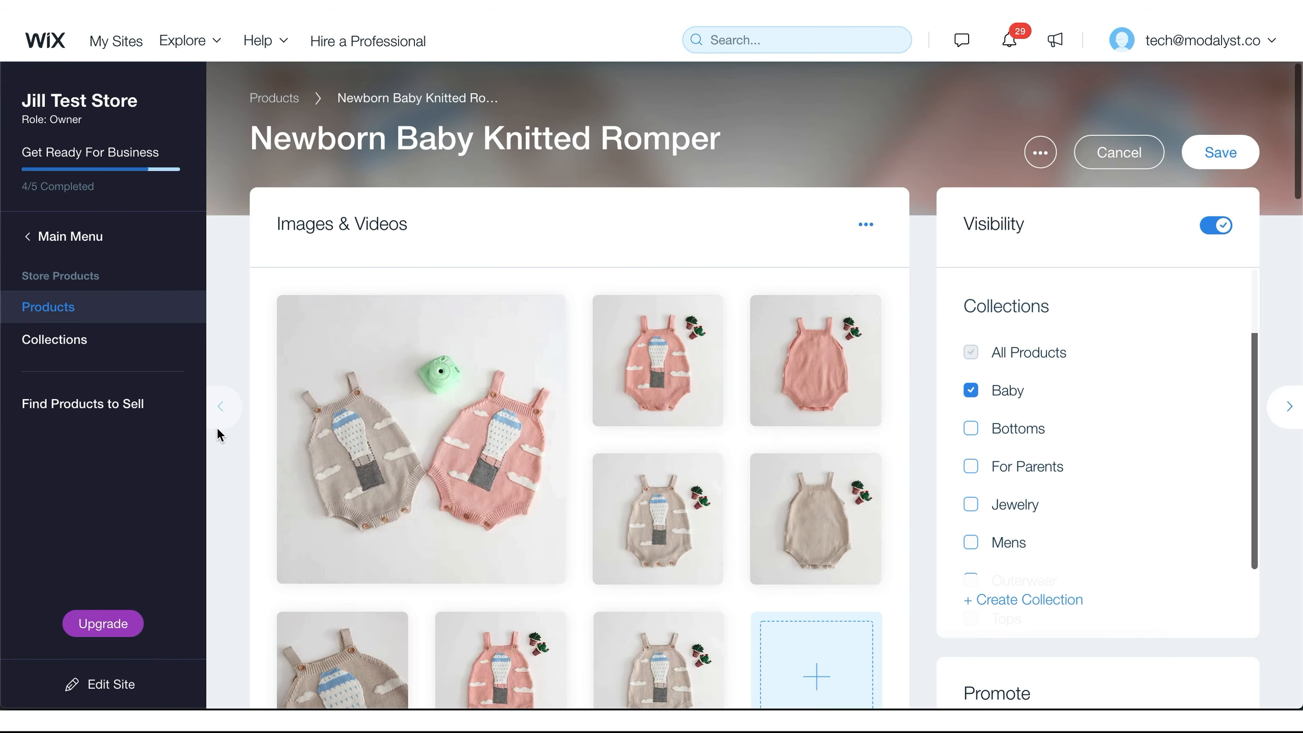
{"action": "scroll", "coordinate": [220, 434], "scroll_direction": "down", "scroll_amount": 2}
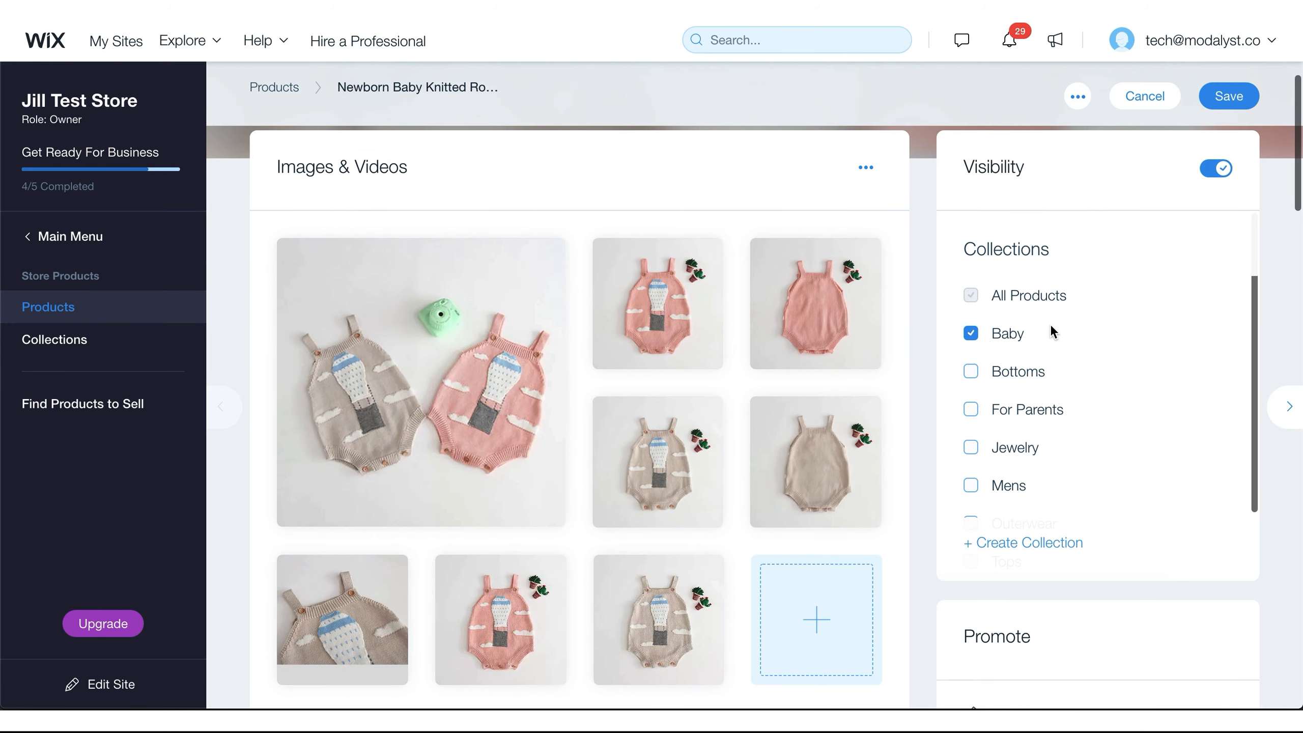
{"action": "scroll", "coordinate": [908, 433], "scroll_direction": "down", "scroll_amount": 5}
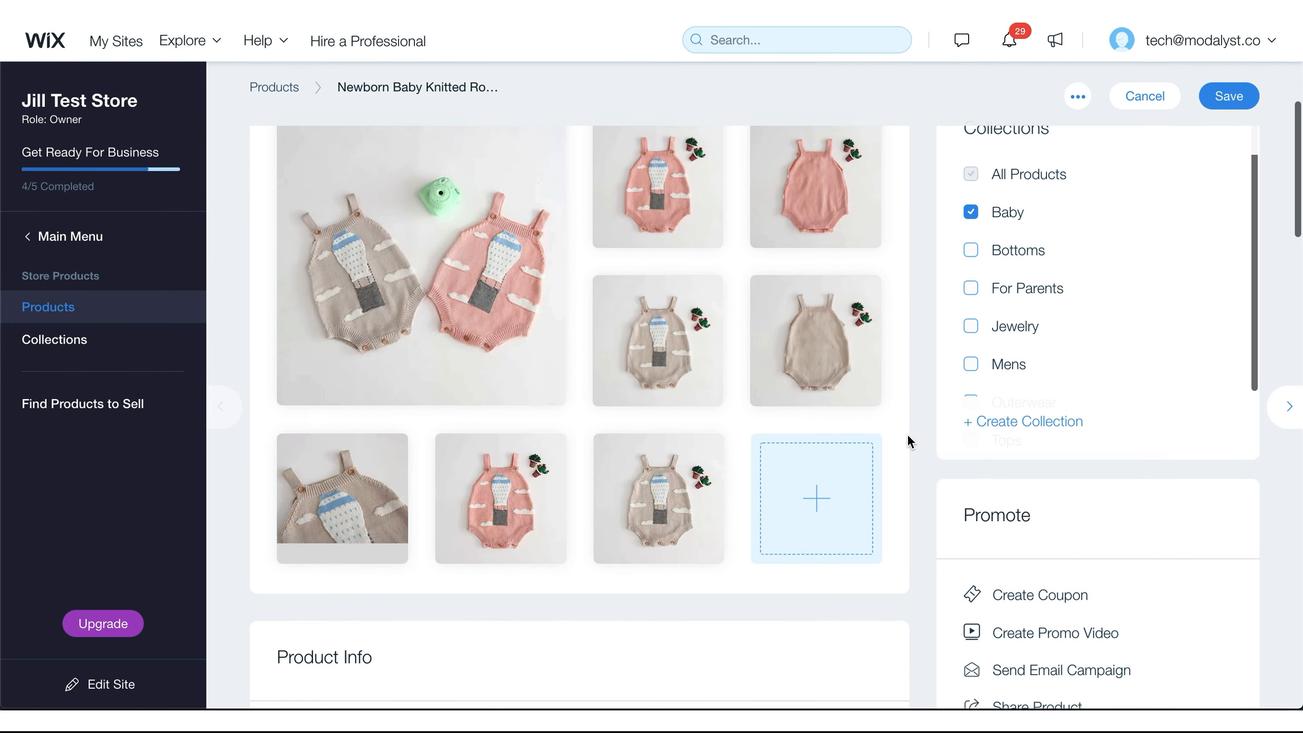
{"action": "scroll", "coordinate": [907, 436], "scroll_direction": "down", "scroll_amount": 5}
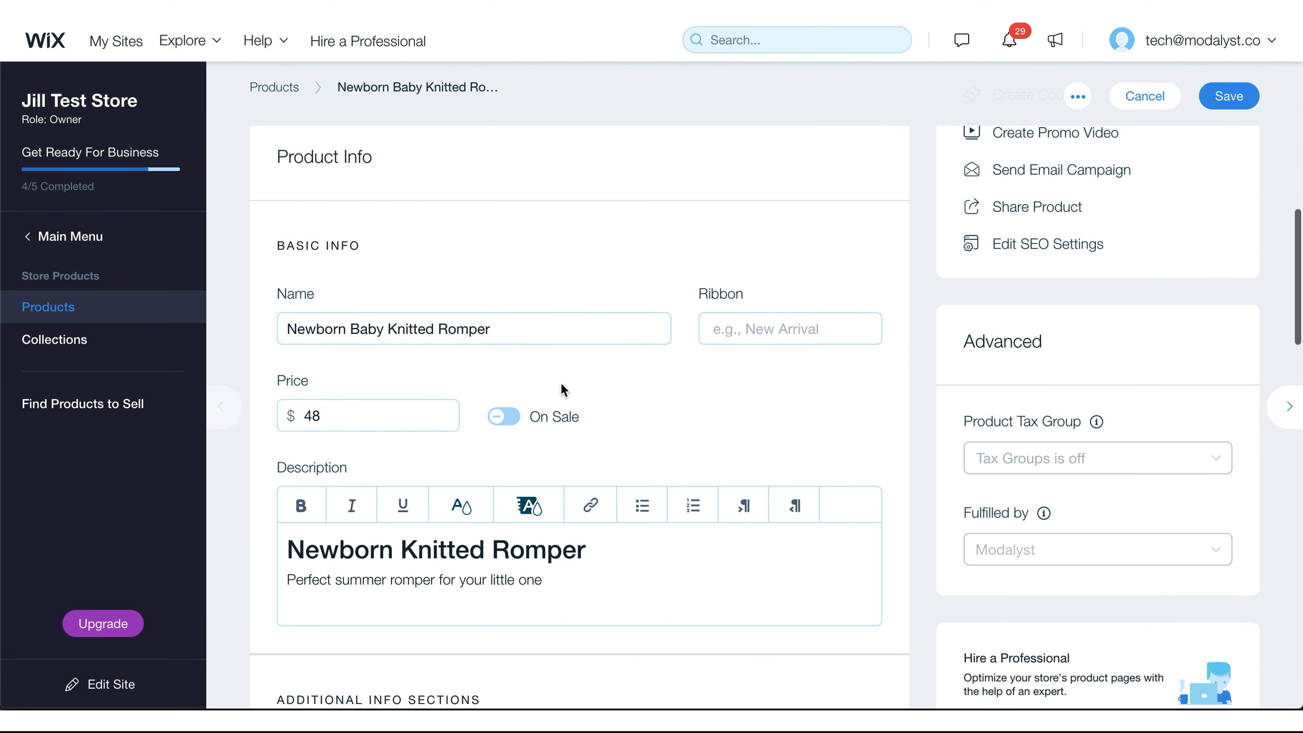
{"action": "scroll", "coordinate": [413, 445], "scroll_direction": "down", "scroll_amount": 2}
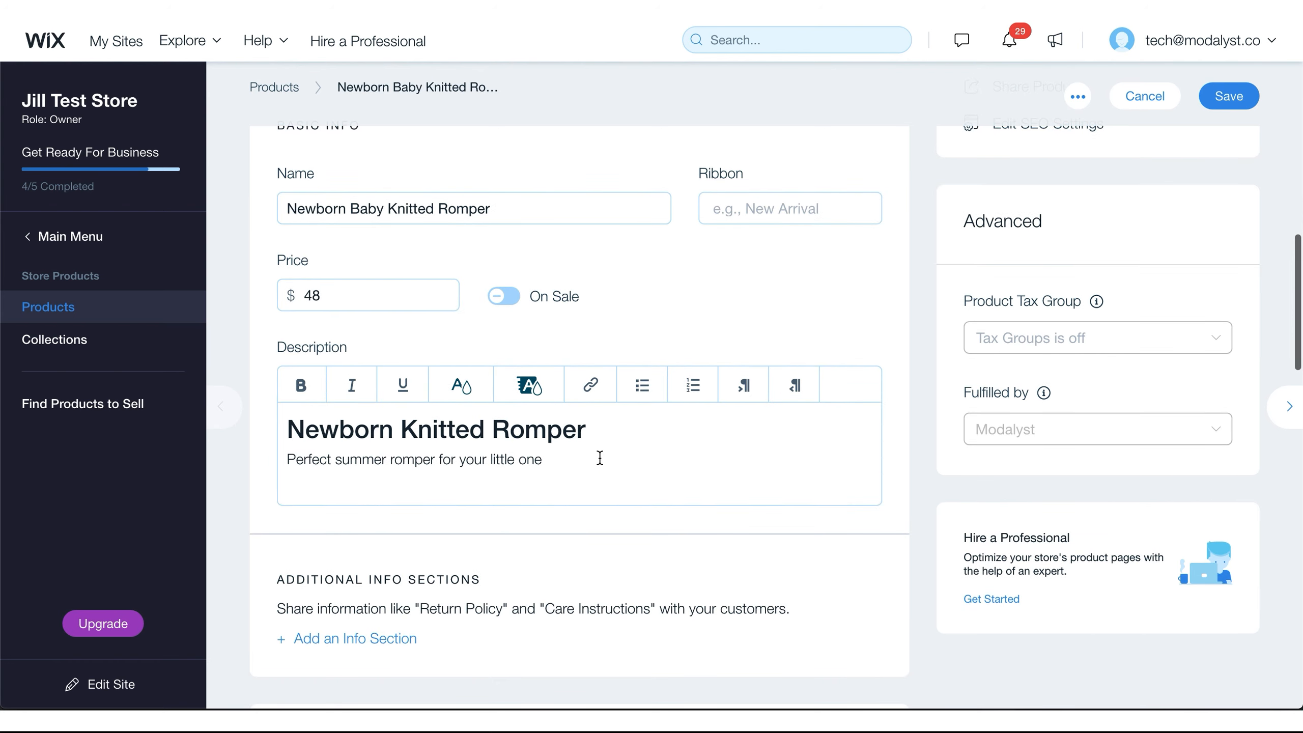
Step: Review the romper's color and kid size options and the price, inventory and visibility of each variant
{"action": "scroll", "coordinate": [226, 613], "scroll_direction": "down", "scroll_amount": 7}
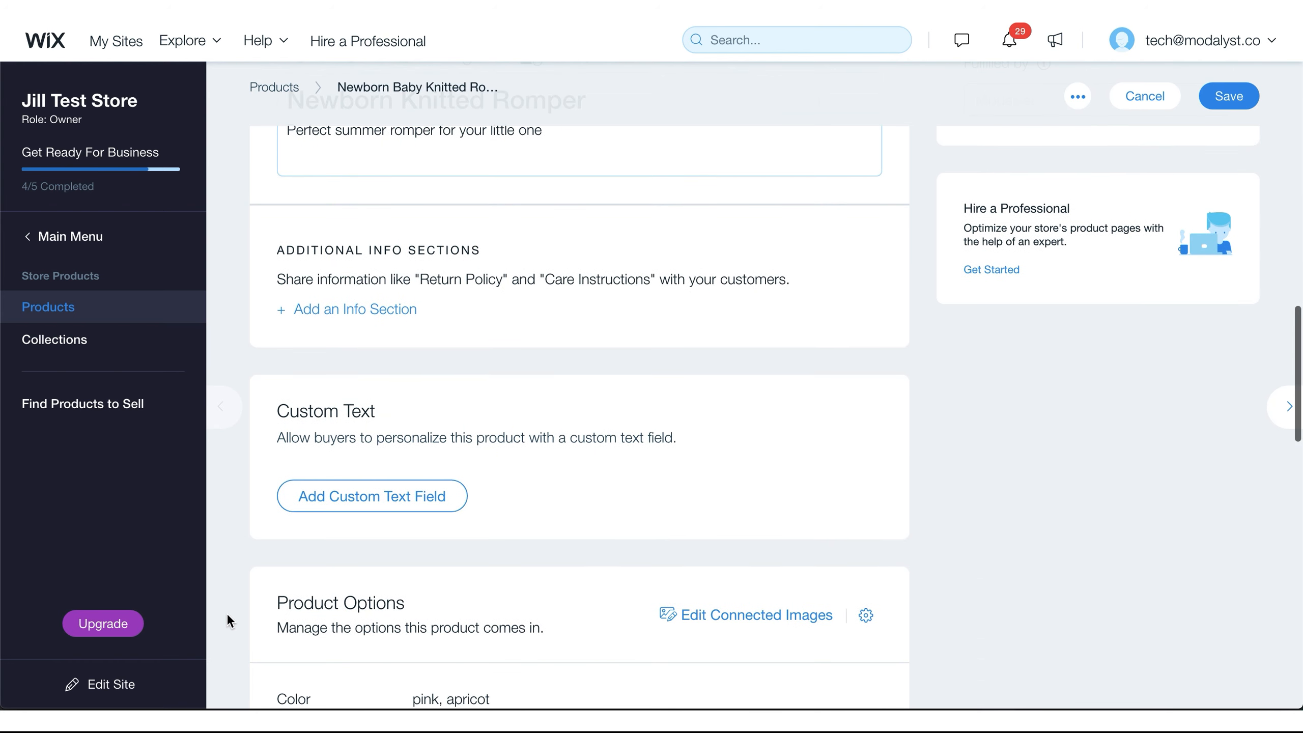
{"action": "scroll", "coordinate": [226, 613], "scroll_direction": "down", "scroll_amount": 2}
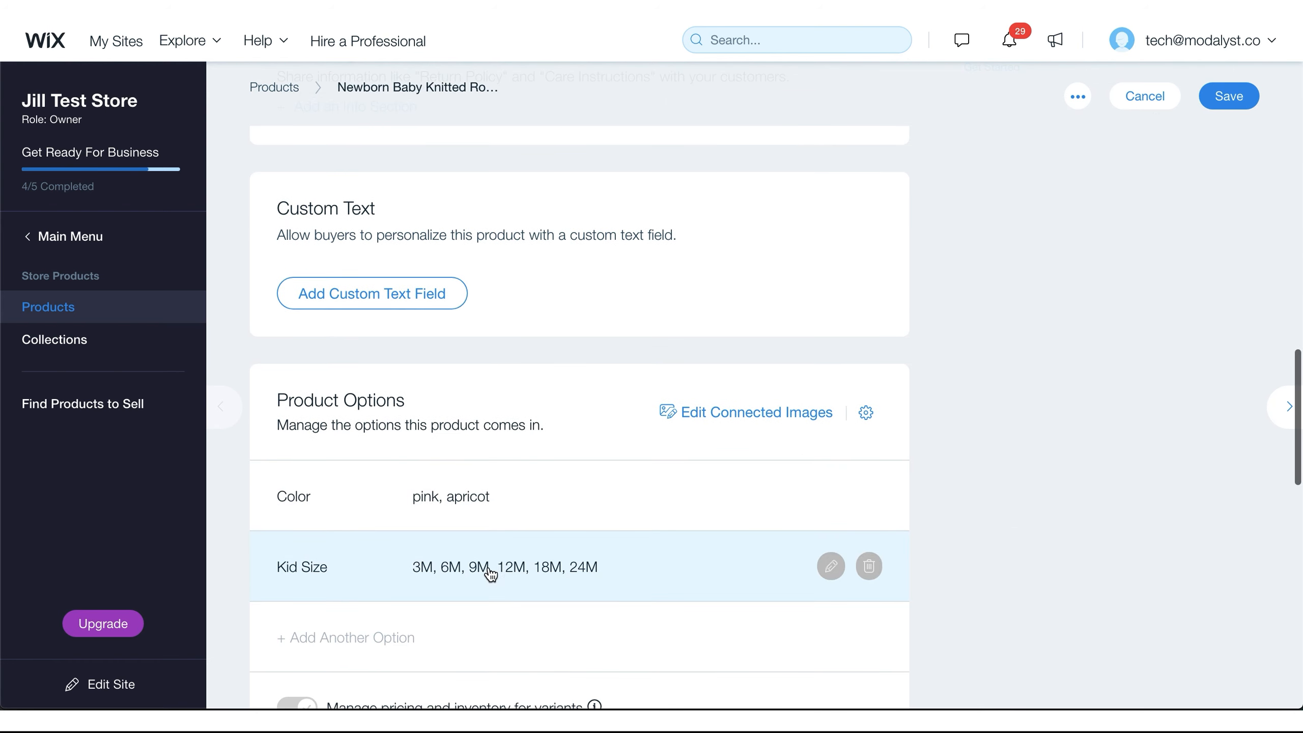
{"action": "scroll", "coordinate": [217, 632], "scroll_direction": "down", "scroll_amount": 9}
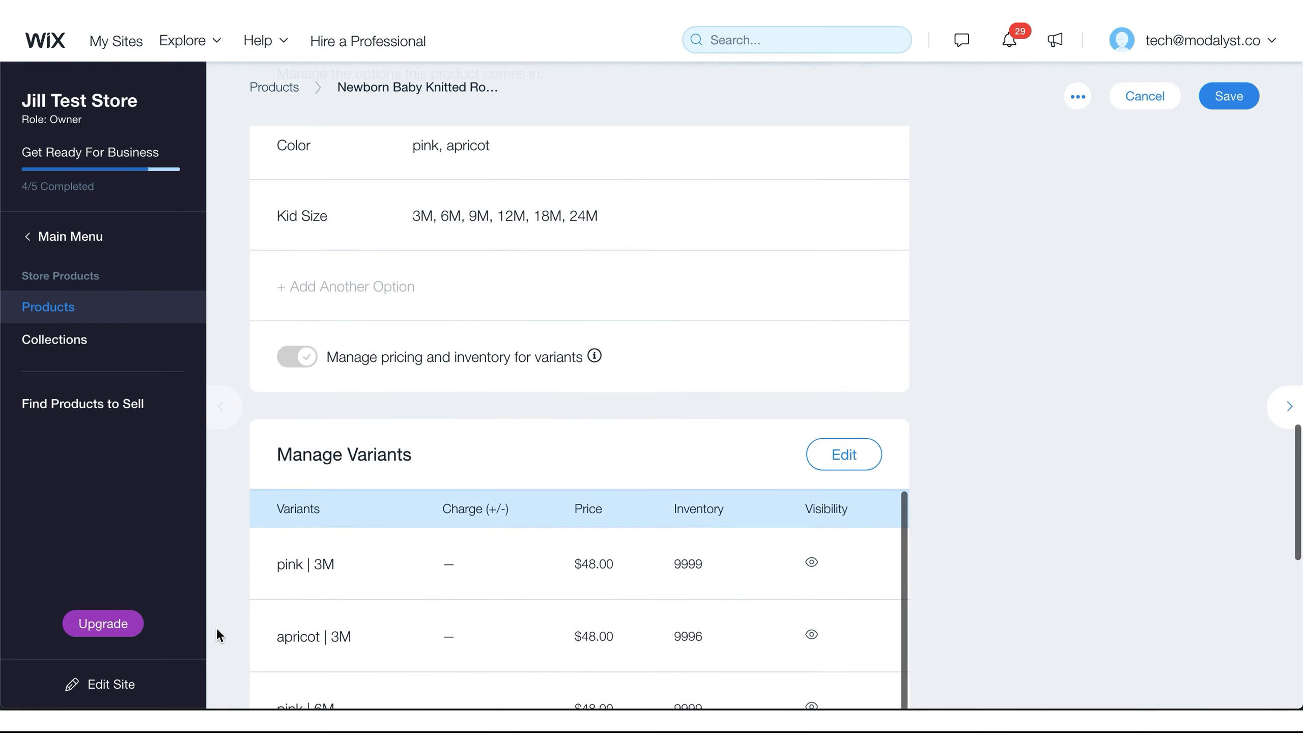
{"action": "scroll", "coordinate": [217, 630], "scroll_direction": "down", "scroll_amount": 5}
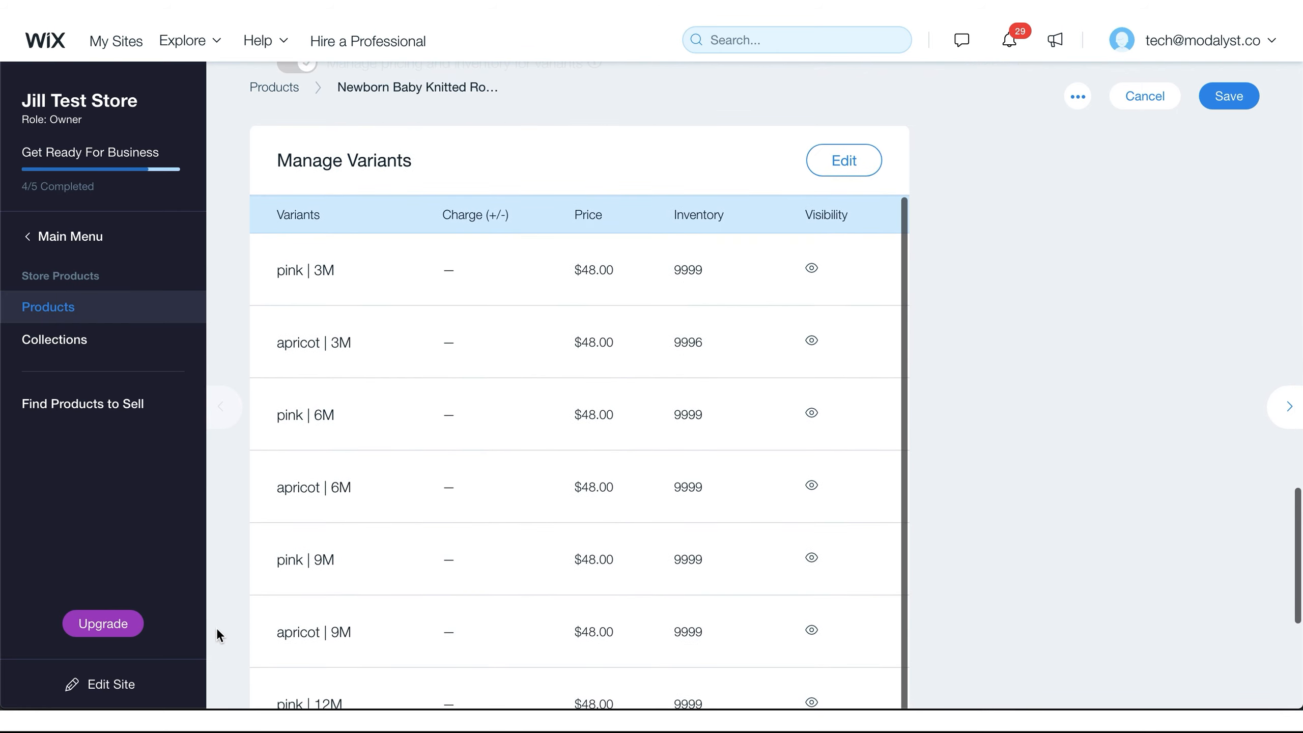
{"action": "scroll", "coordinate": [217, 629], "scroll_direction": "down", "scroll_amount": 3}
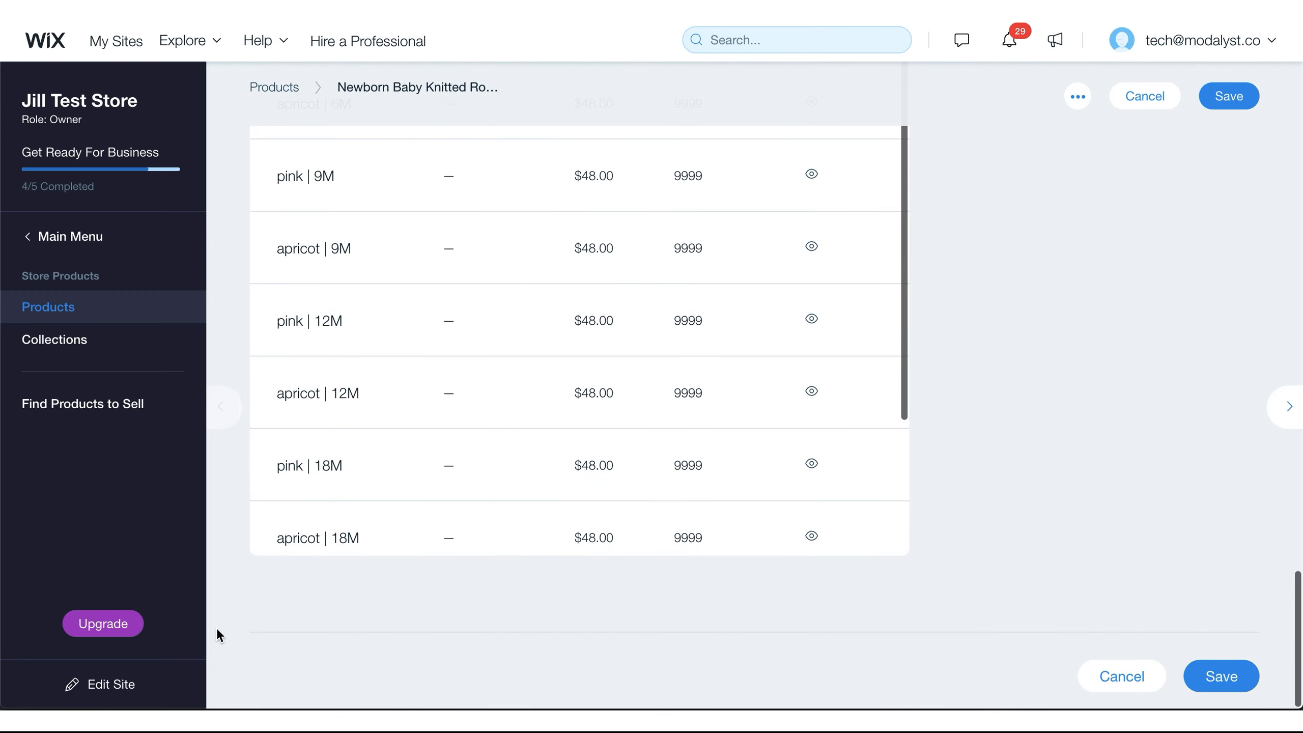
{"action": "scroll", "coordinate": [218, 631], "scroll_direction": "up", "scroll_amount": 13}
{"action": "scroll", "coordinate": [216, 627], "scroll_direction": "up", "scroll_amount": 15}
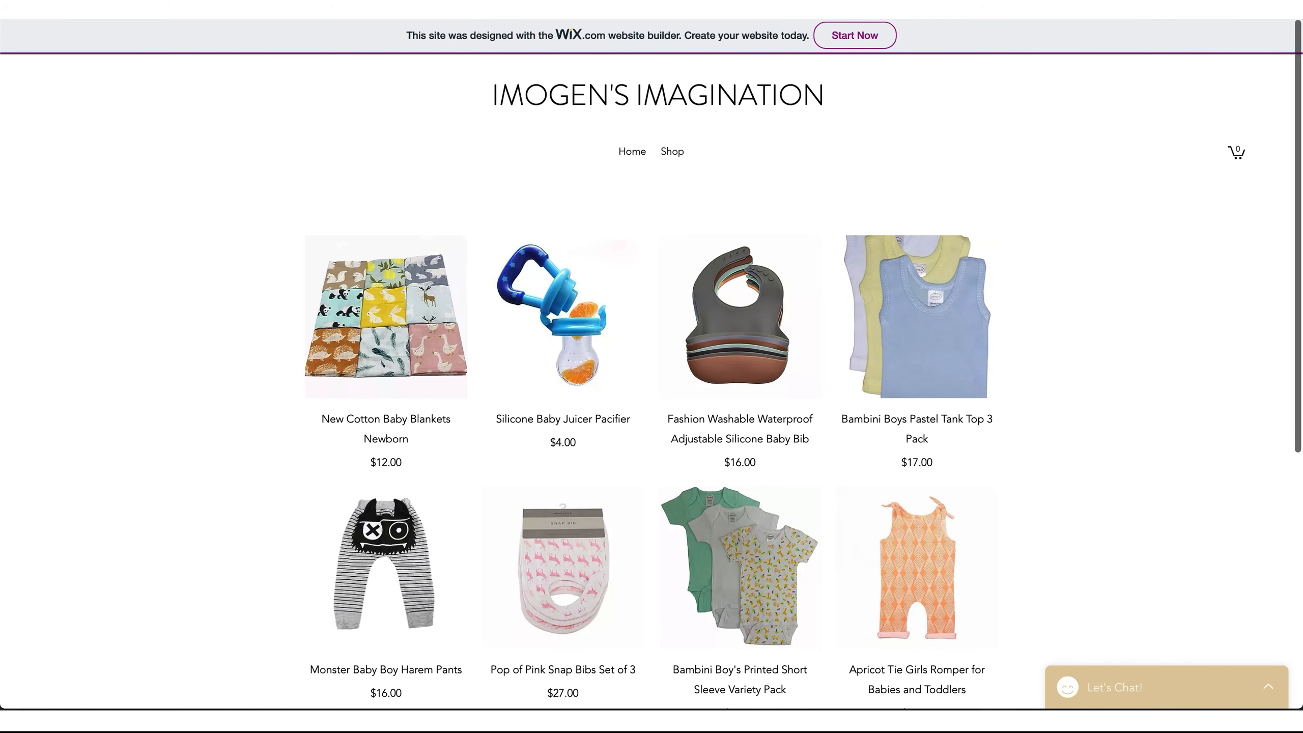
Step: Refresh the live storefront's shop page and open the Newborn Baby Knitted Romper's product page
{"action": "key", "text": "super+r"}
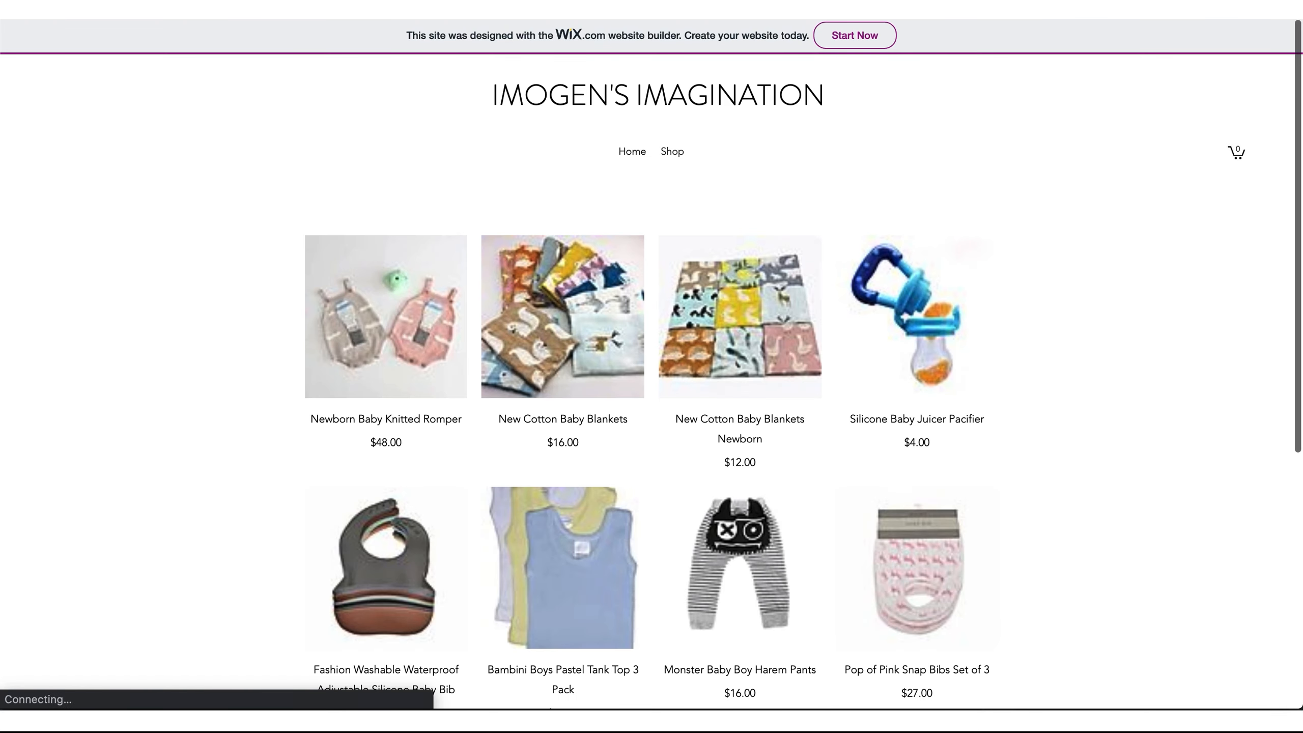
{"action": "left_click", "coordinate": [382, 341]}
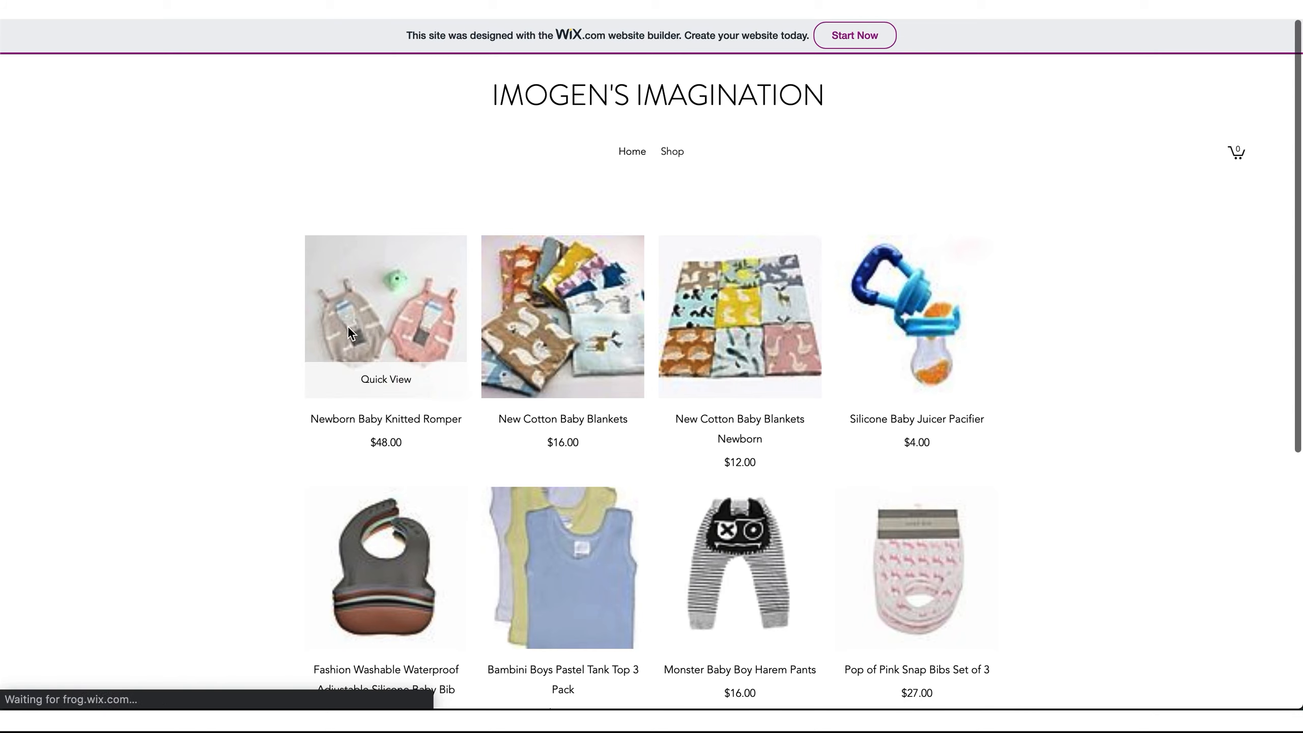
{"action": "left_click", "coordinate": [393, 340]}
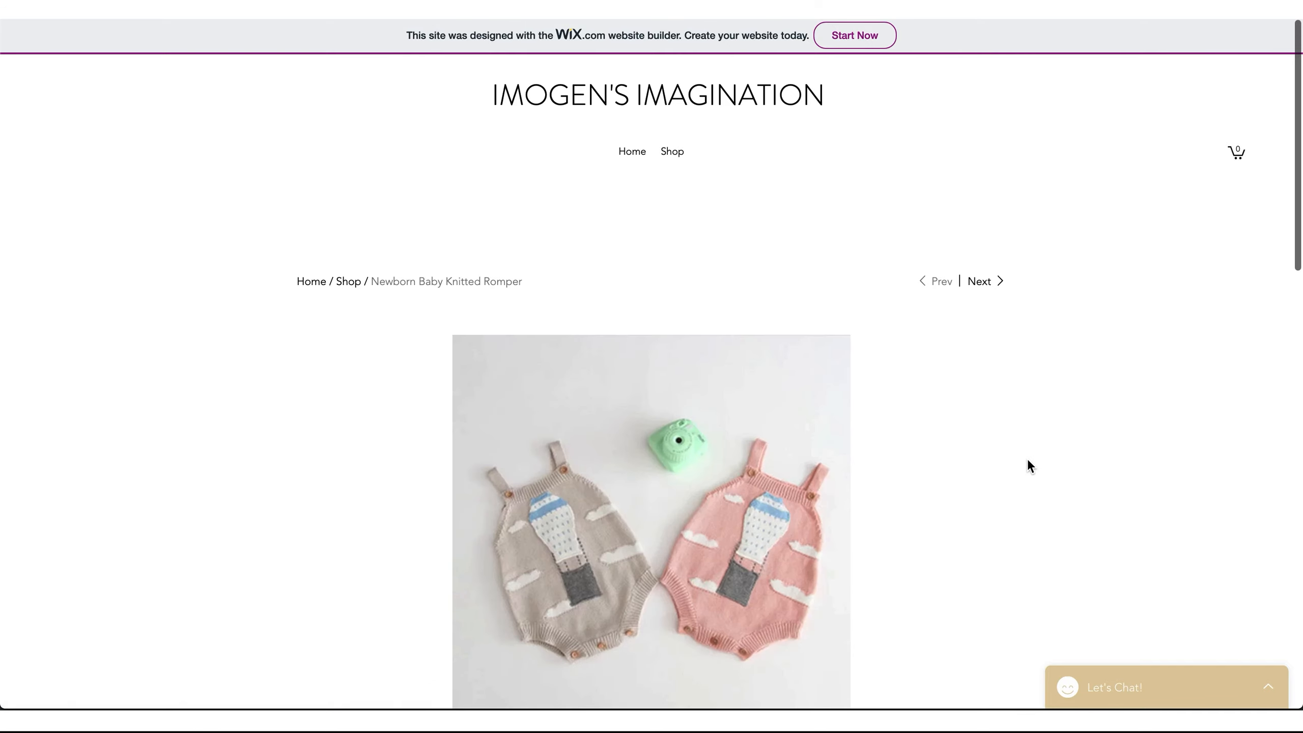
Step: Browse the second, third and fourth gallery images on the romper's live product page
{"action": "scroll", "coordinate": [1029, 466], "scroll_direction": "down", "scroll_amount": 2}
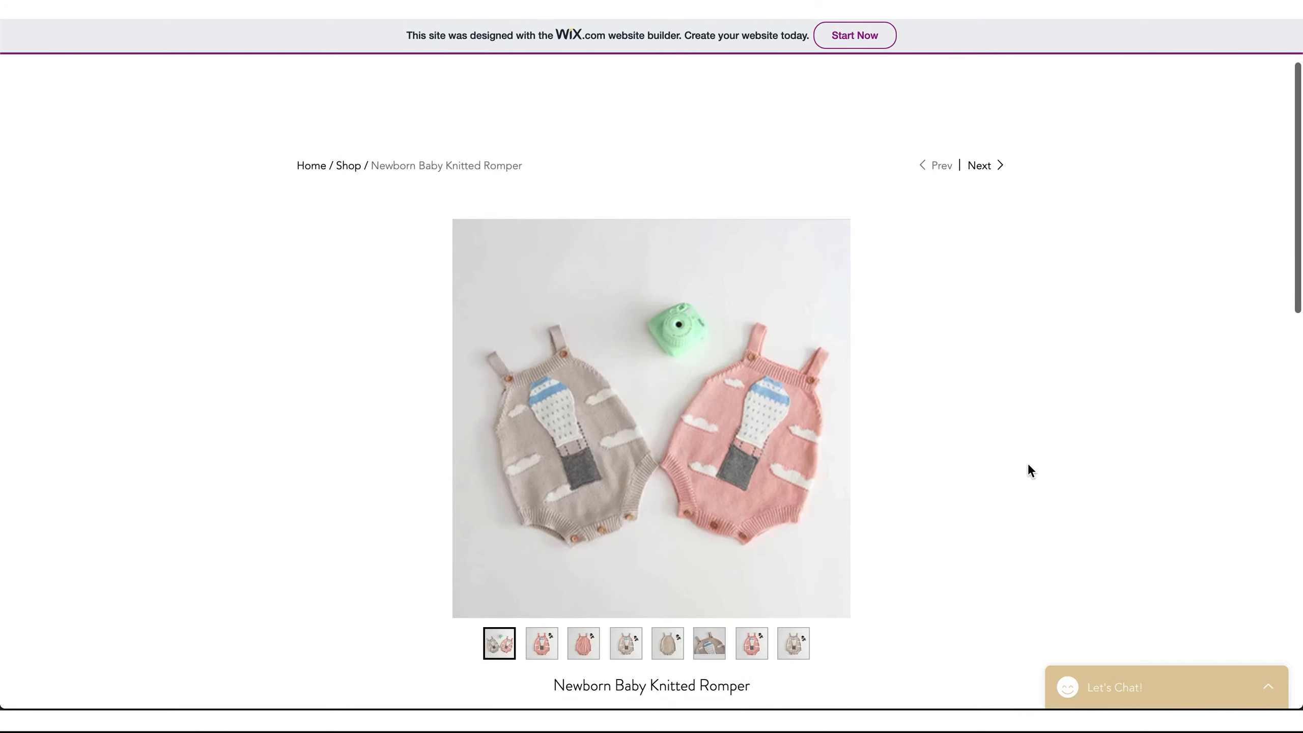
{"action": "scroll", "coordinate": [1029, 466], "scroll_direction": "down", "scroll_amount": 1}
{"action": "left_click", "coordinate": [537, 595]}
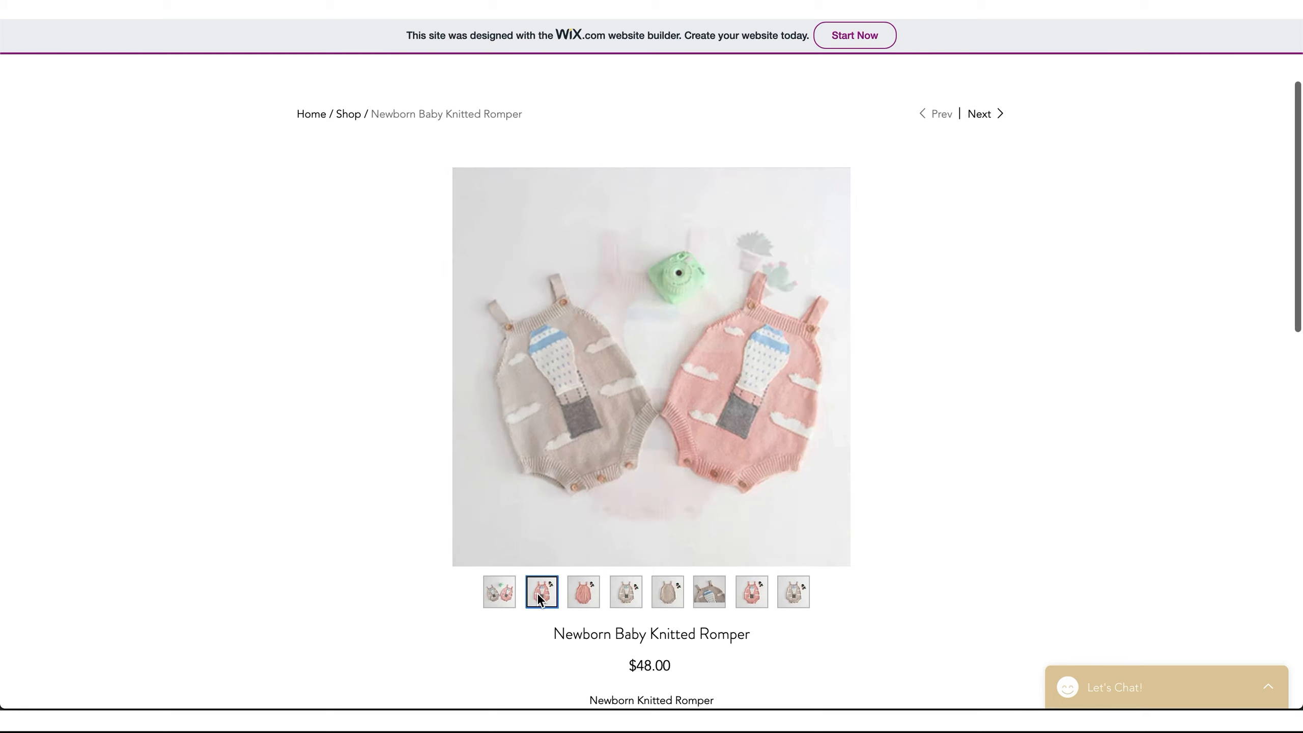
{"action": "left_click", "coordinate": [574, 595]}
{"action": "left_click", "coordinate": [622, 598]}
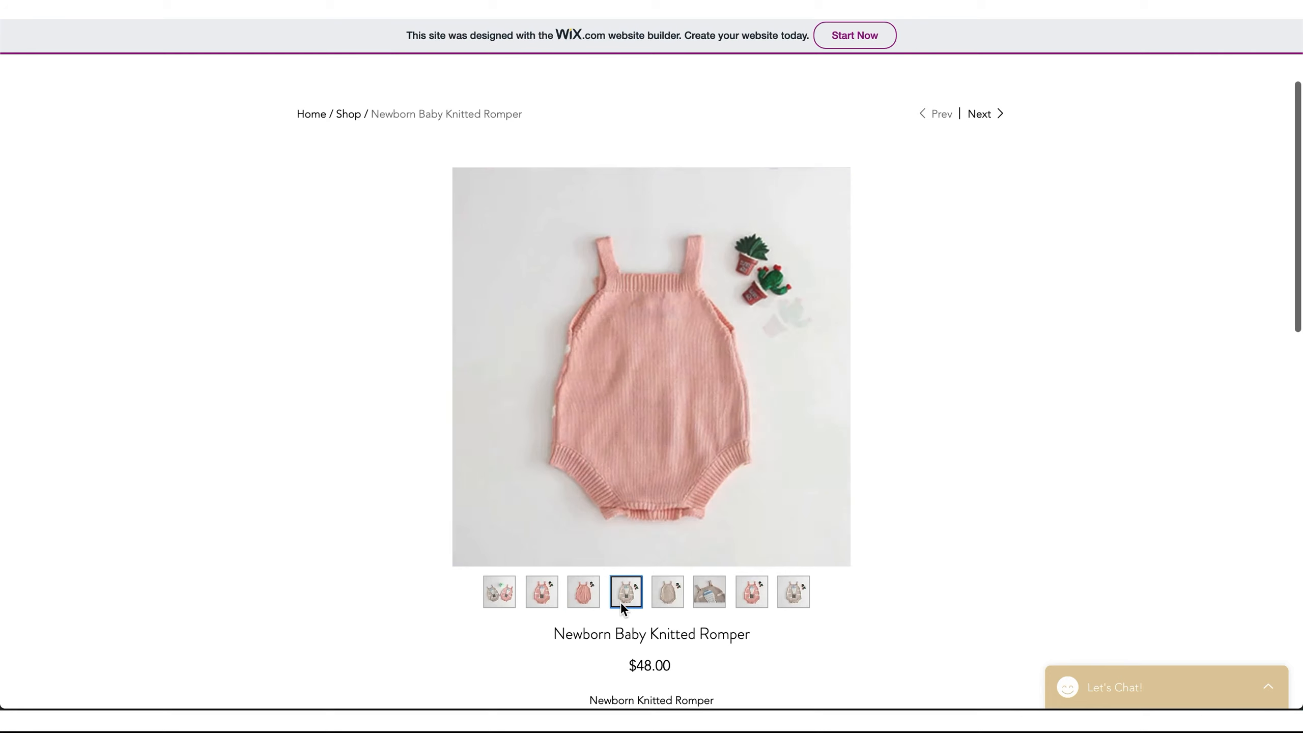
Step: Check the description and the available Color and Kid Size choices on the romper's live page without selecting any
{"action": "scroll", "coordinate": [923, 583], "scroll_direction": "down", "scroll_amount": 4}
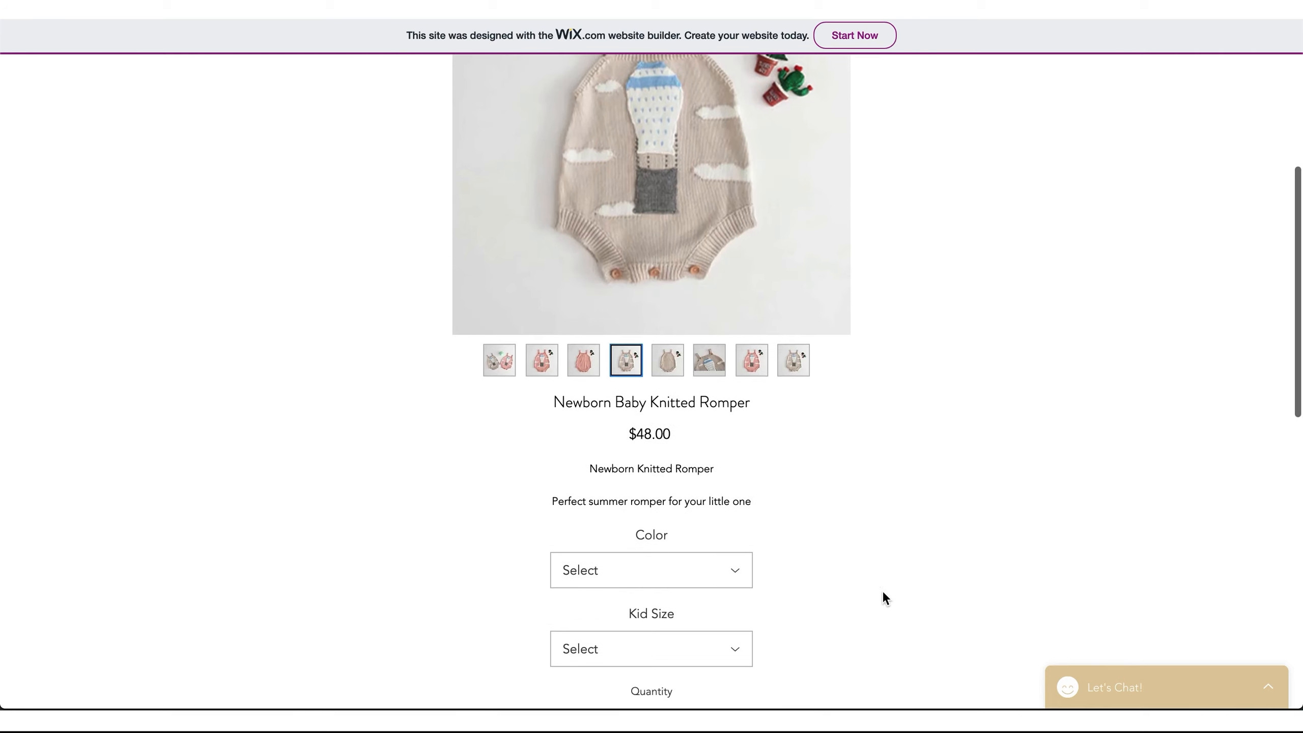
{"action": "left_click", "coordinate": [738, 572]}
{"action": "left_click", "coordinate": [828, 584]}
{"action": "scroll", "coordinate": [828, 584], "scroll_direction": "down", "scroll_amount": 3}
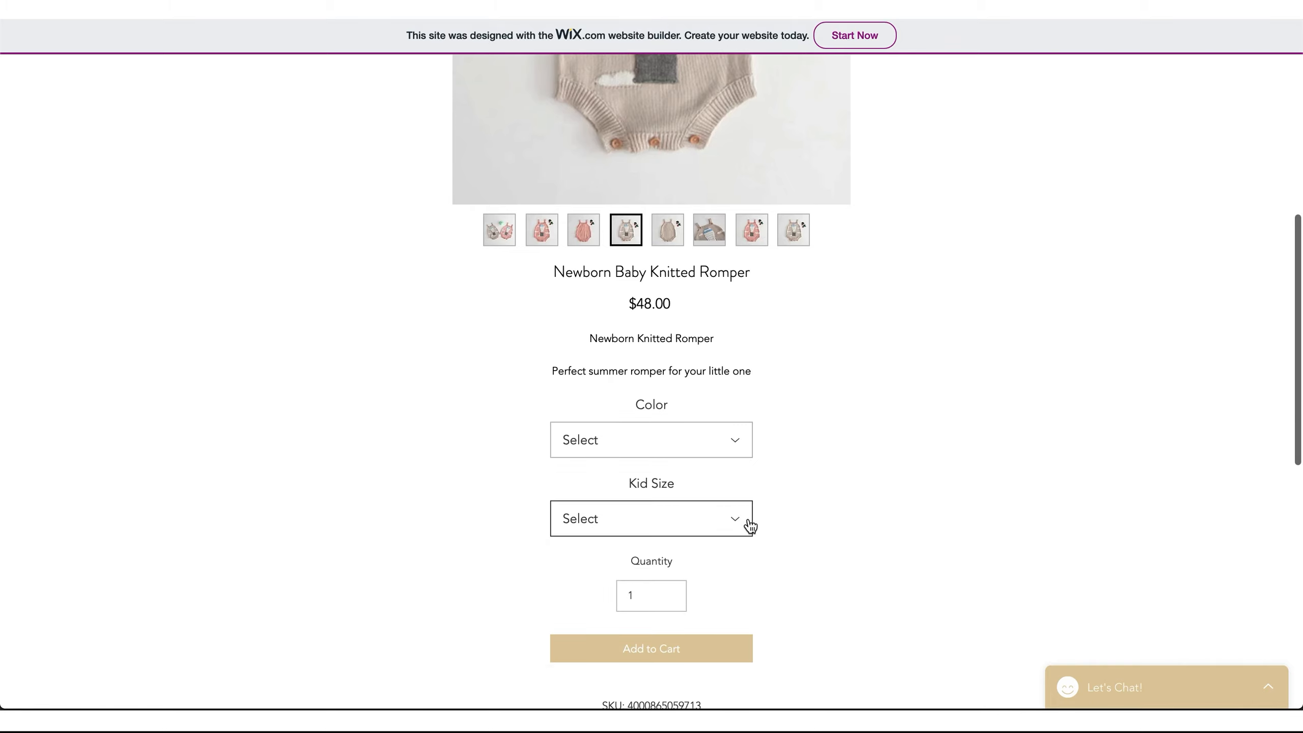
{"action": "left_click", "coordinate": [739, 522]}
{"action": "scroll", "coordinate": [714, 339], "scroll_direction": "up", "scroll_amount": 1}
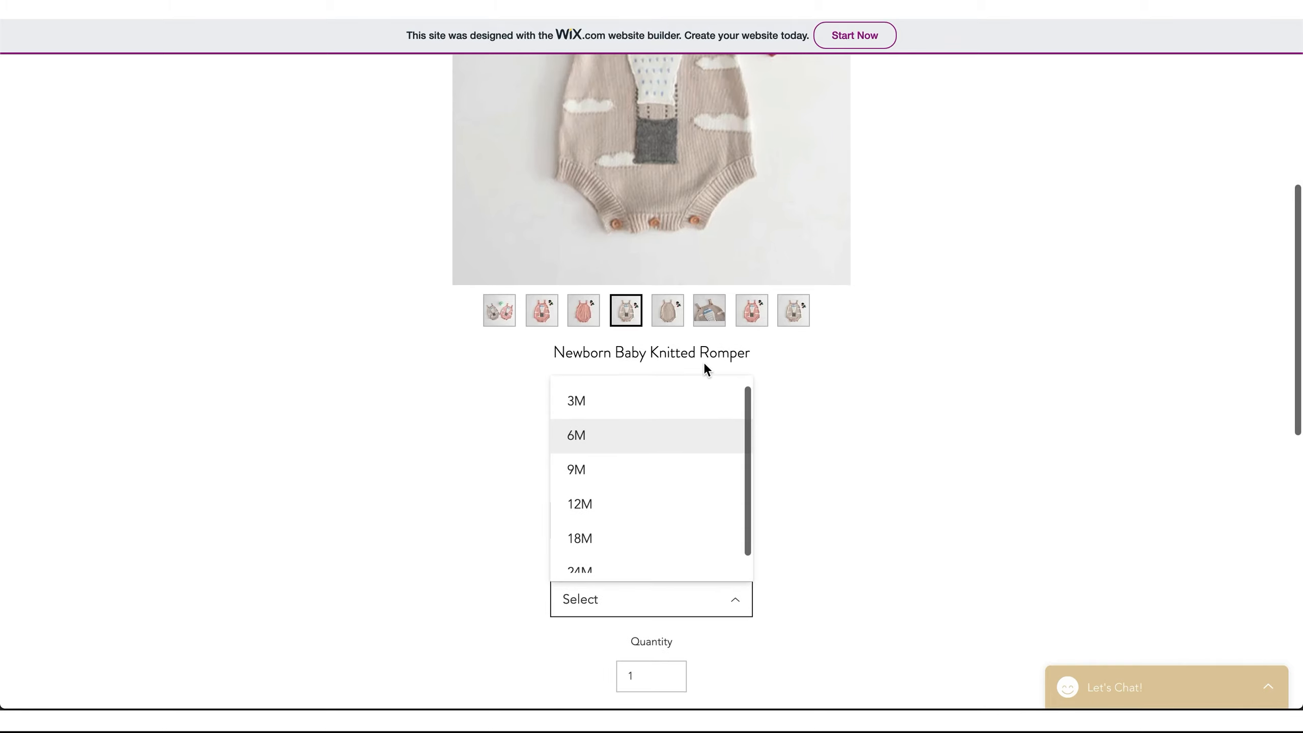
{"action": "scroll", "coordinate": [864, 494], "scroll_direction": "down", "scroll_amount": 5}
{"action": "left_click", "coordinate": [865, 490]}
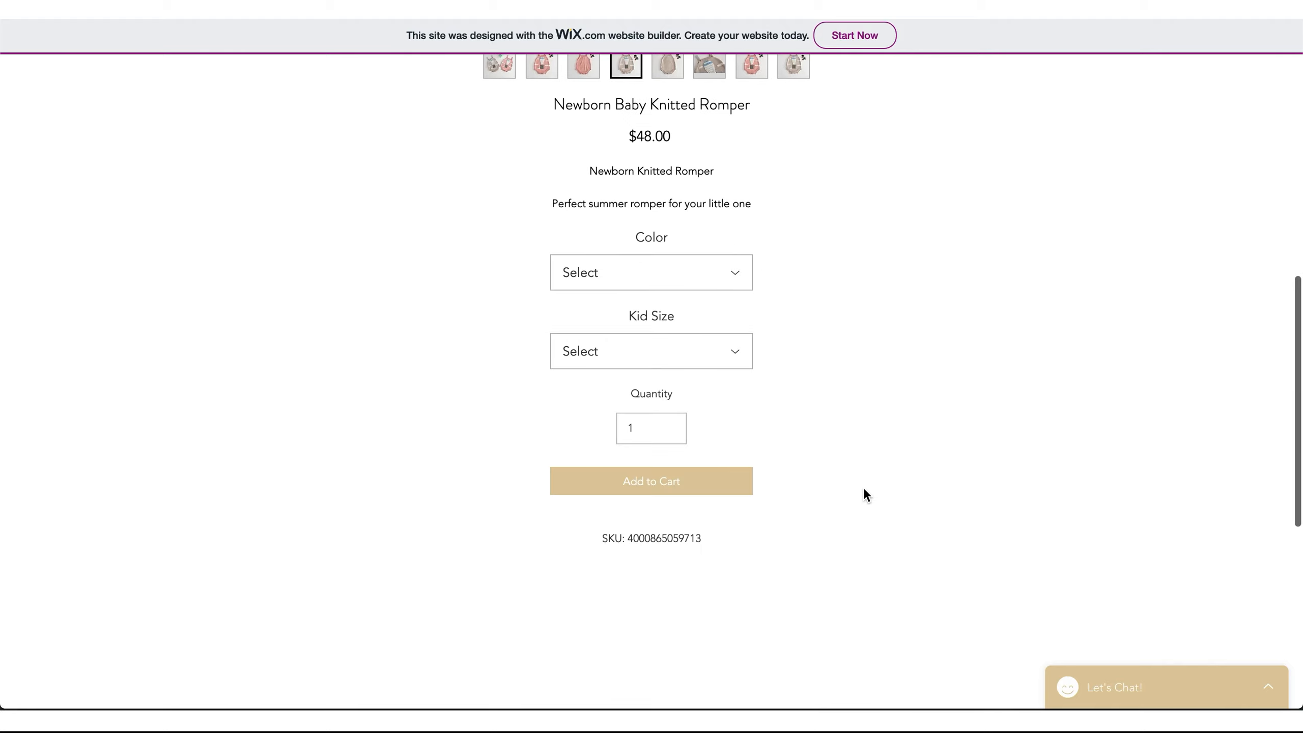
{"action": "scroll", "coordinate": [865, 493], "scroll_direction": "up", "scroll_amount": 12}
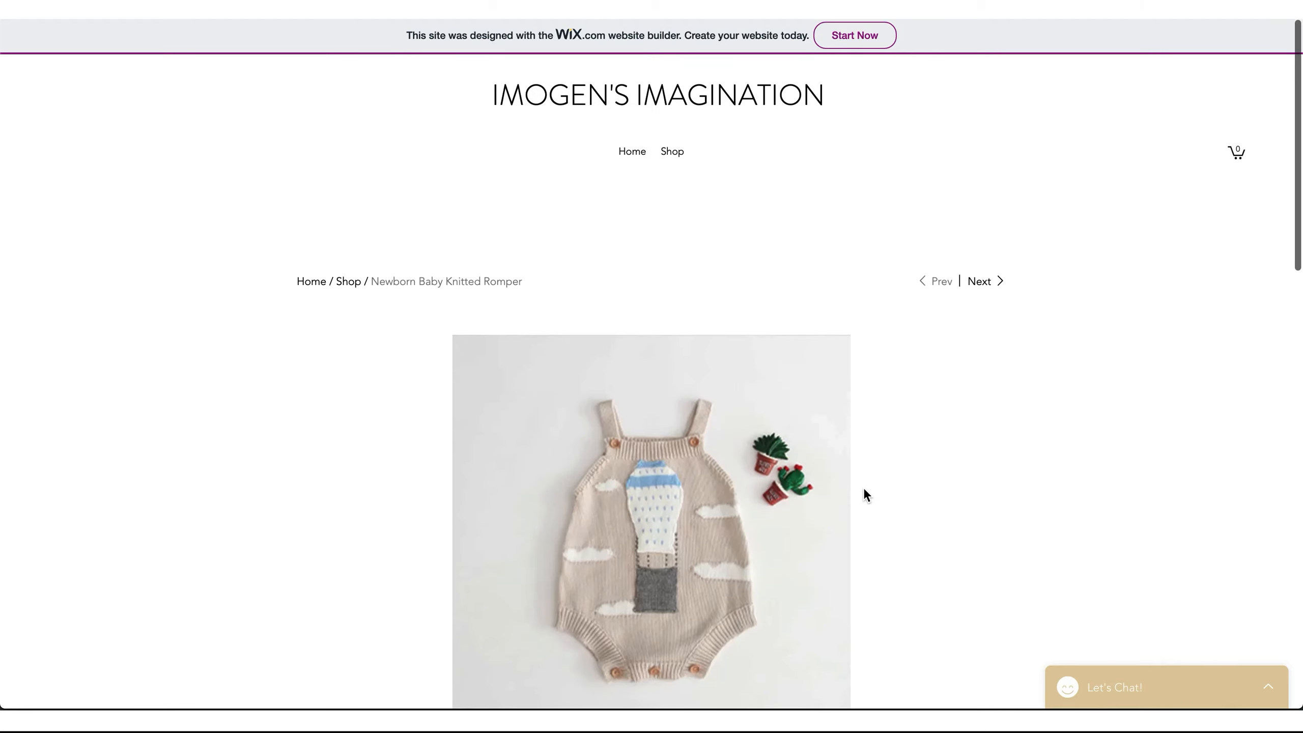